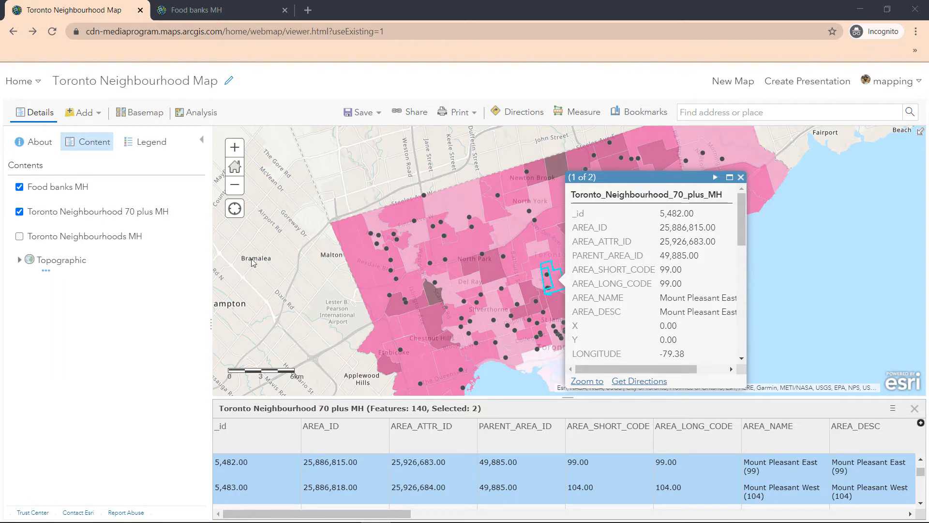
Open the pop-up configuration for the Toronto Neighbourhood 70 plus MH layer and toggle its pop-ups off and on again.
mouse_move(151, 231)
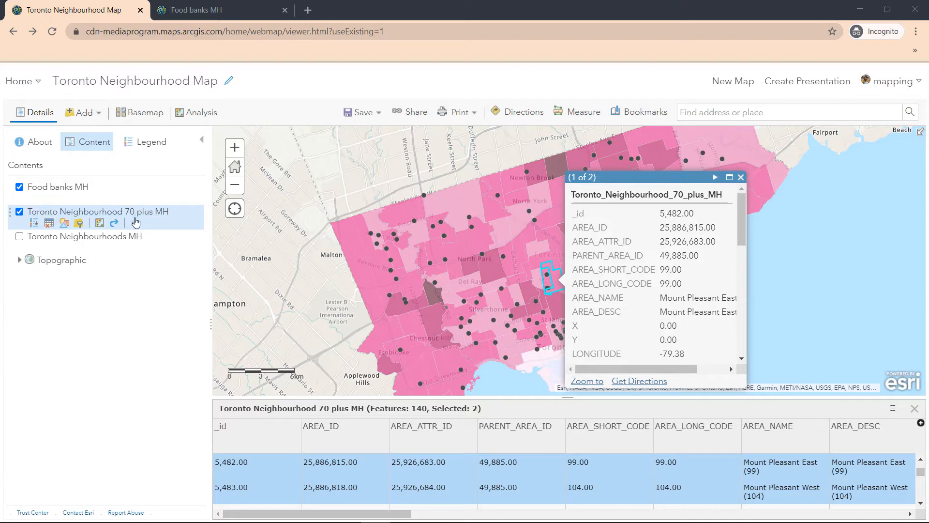
click(136, 224)
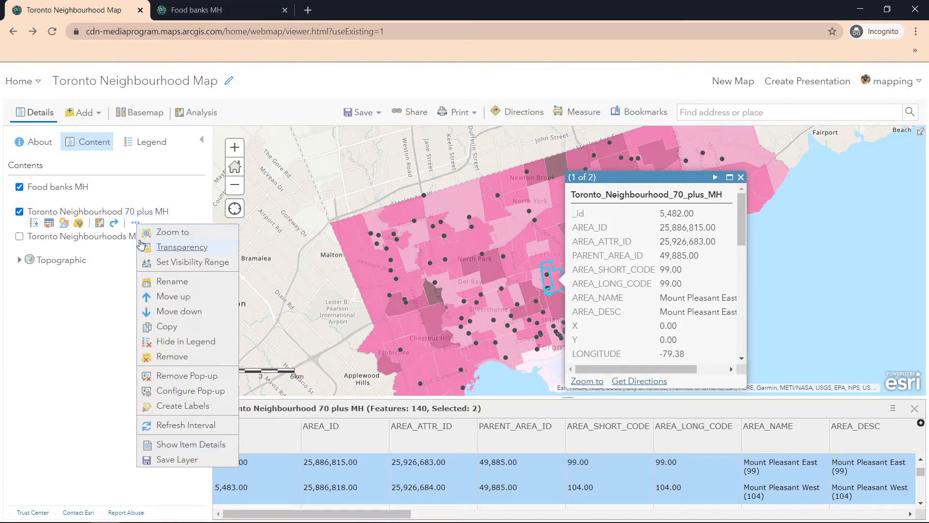
click(183, 391)
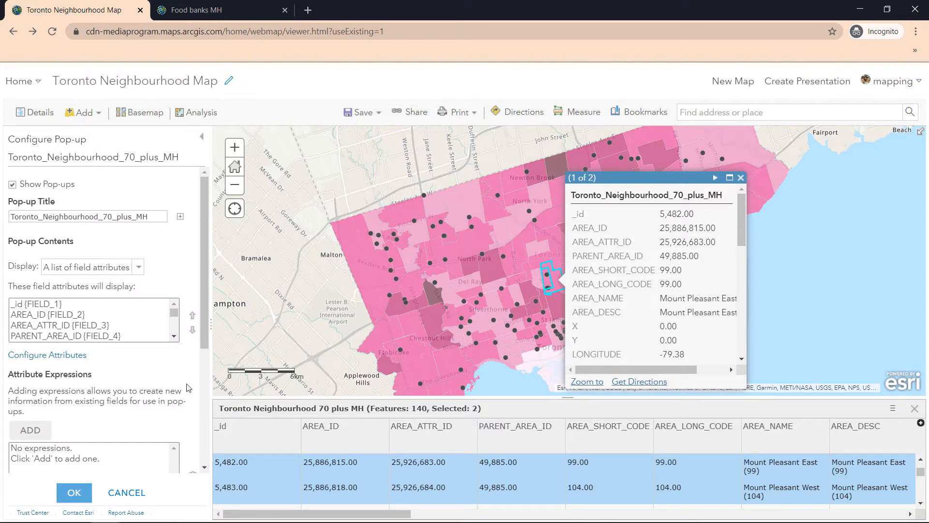
click(13, 185)
click(13, 185)
Replace the layer's pop-up title with the AREA_NAME {FIELD_7} attribute and apply the configuration.
drag(156, 217, 10, 217)
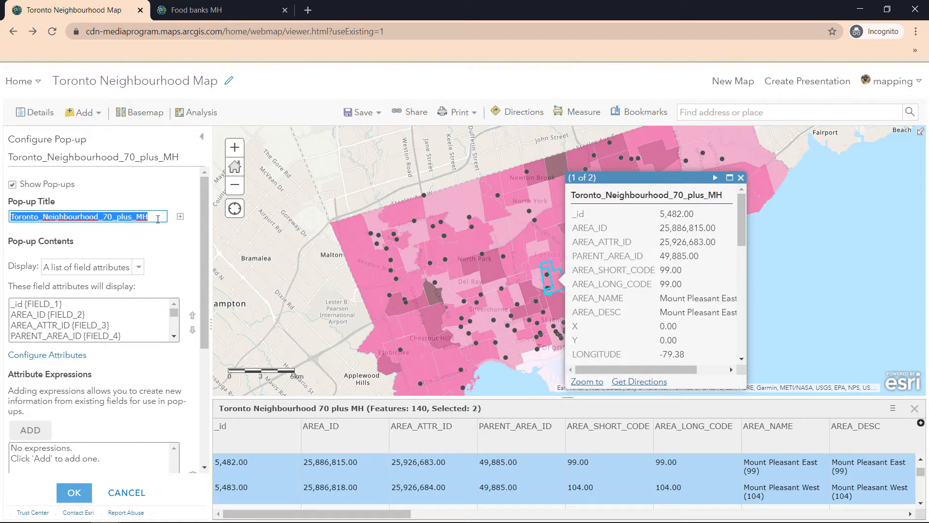
key(BackSpace)
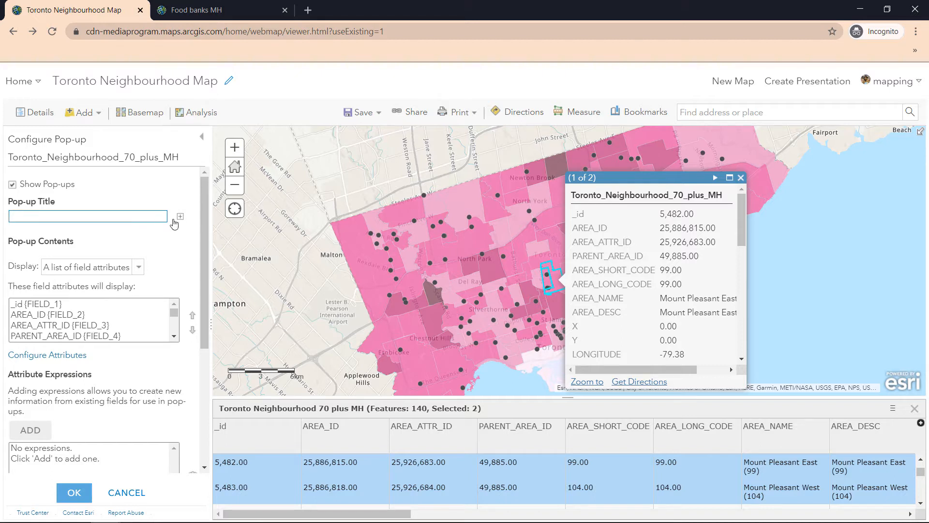
click(180, 218)
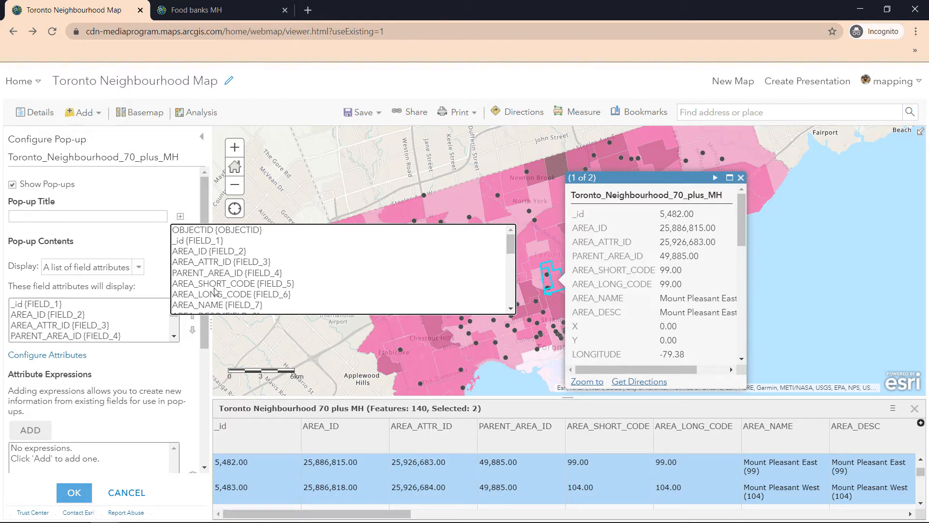
click(230, 305)
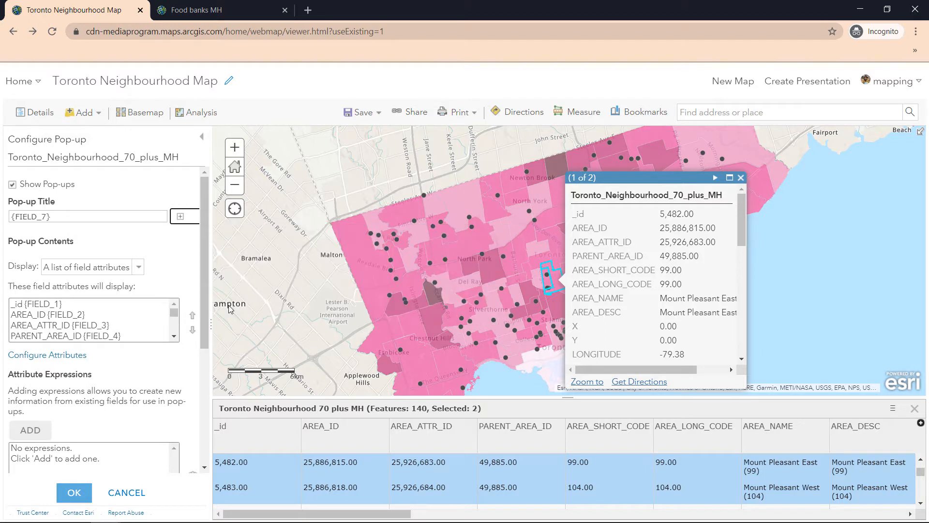
click(107, 216)
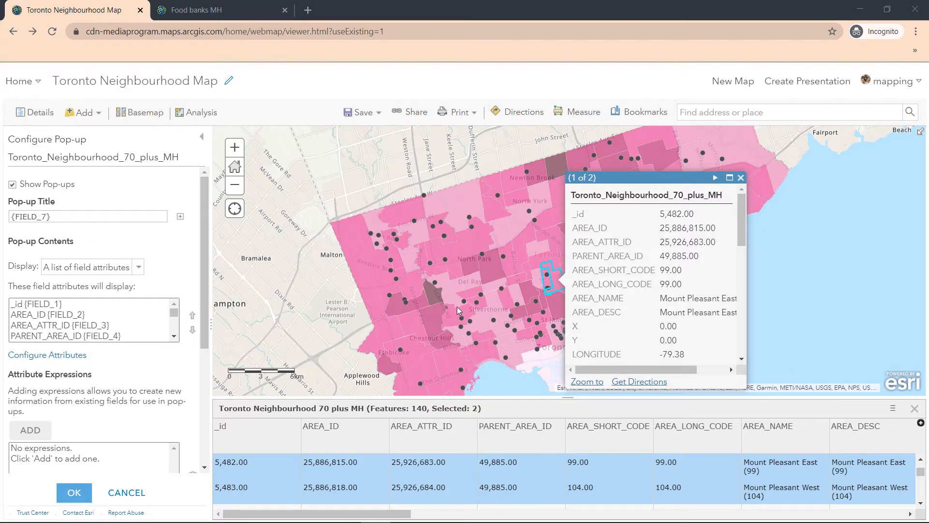
click(75, 496)
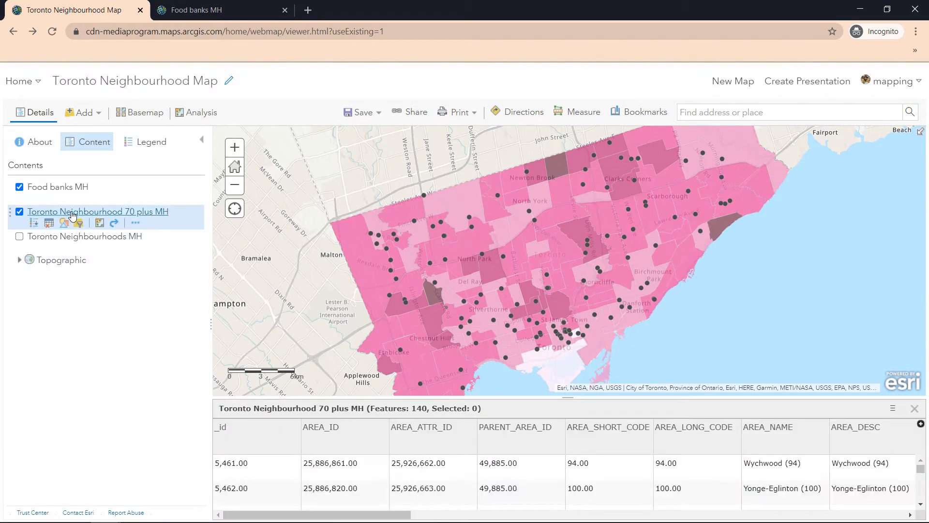
Open the pop-up of the Clanton Park neighbourhood on the map and check its title.
click(501, 222)
drag(502, 221, 449, 385)
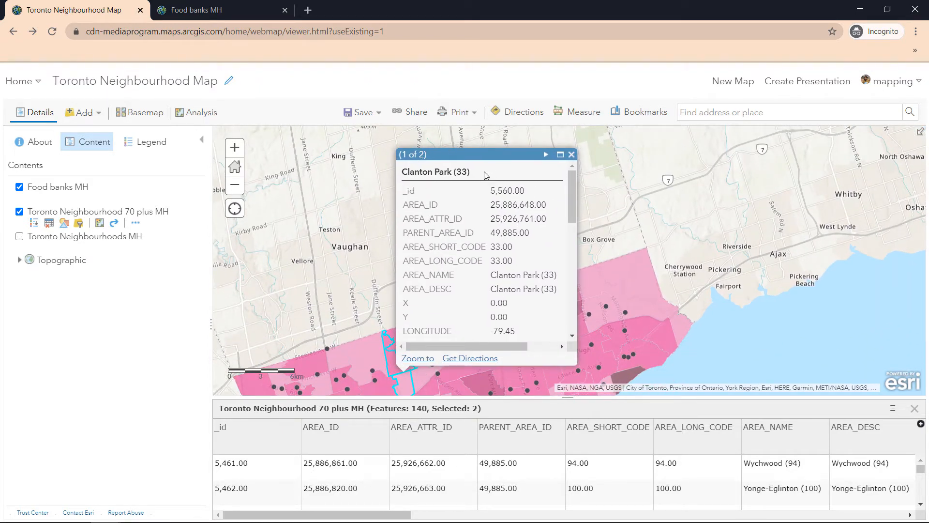
drag(486, 175, 403, 178)
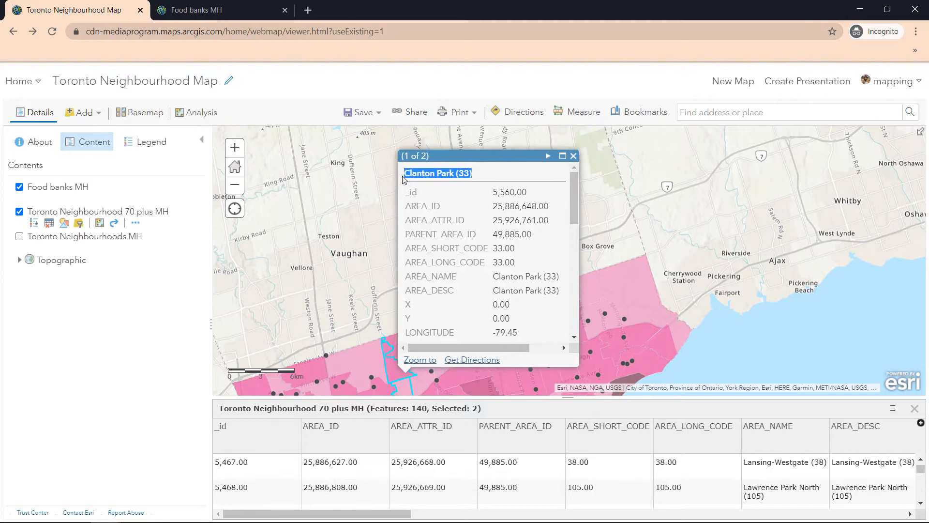
click(402, 179)
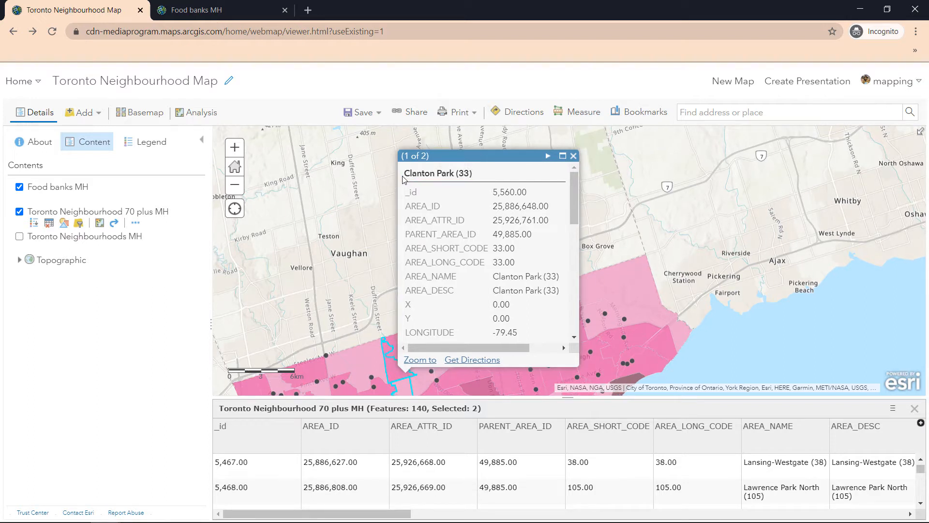
Reopen the Toronto Neighbourhood 70 plus MH pop-up configuration and move the Aggregation method field up to just below Shape__Area.
click(135, 226)
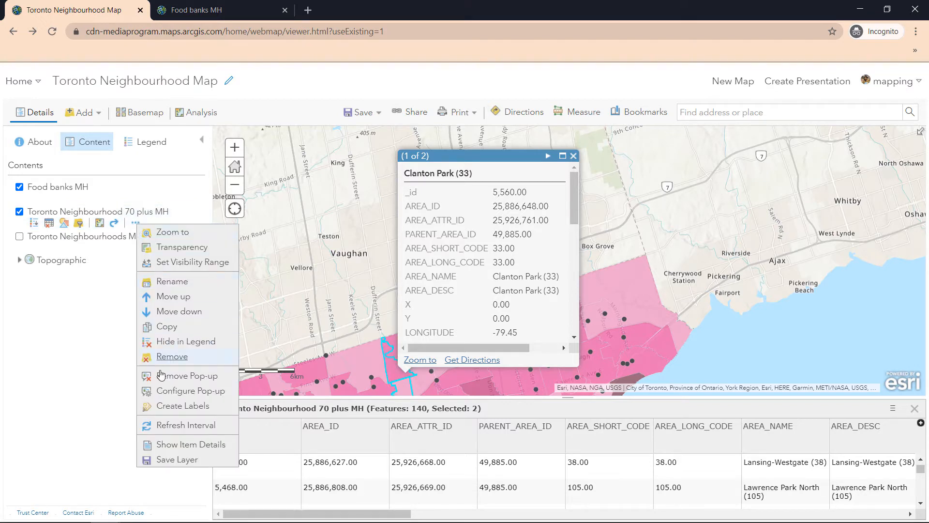
click(170, 394)
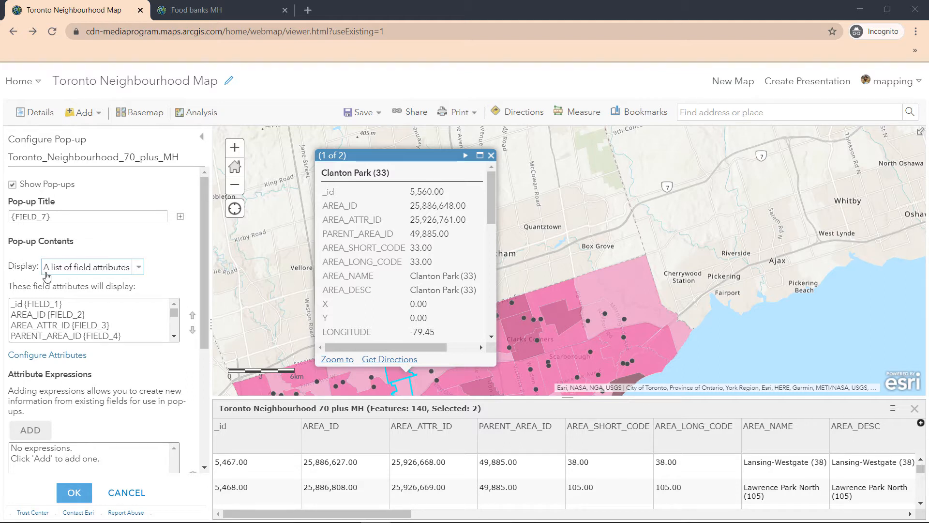
scroll(147, 326, down, 5)
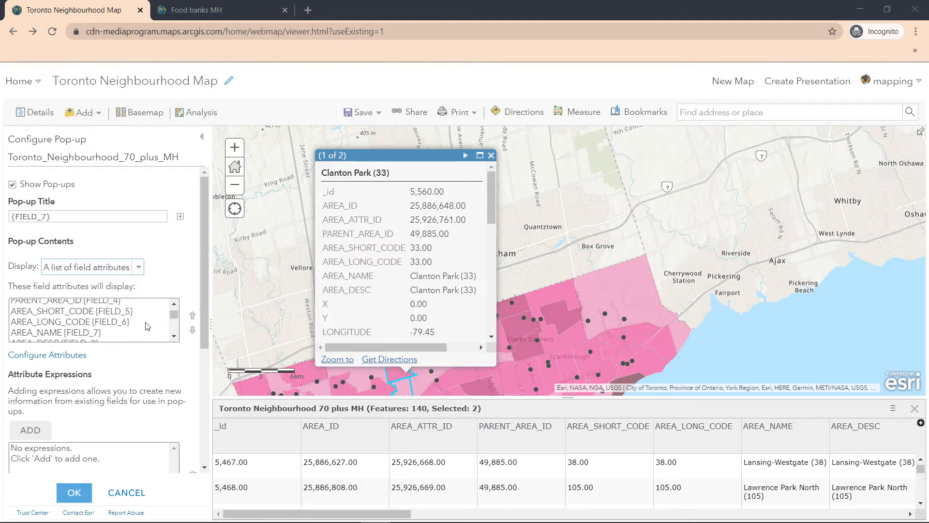
scroll(147, 326, down, 5)
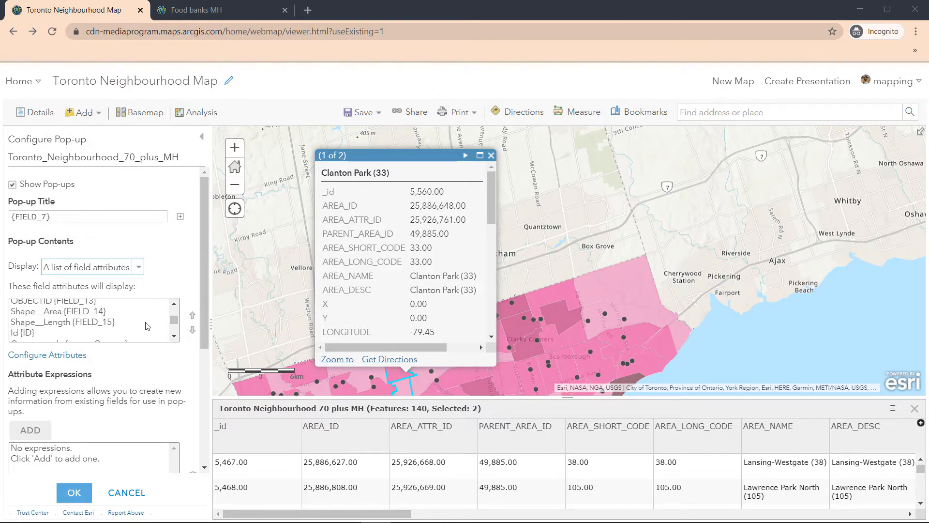
scroll(147, 326, down, 1)
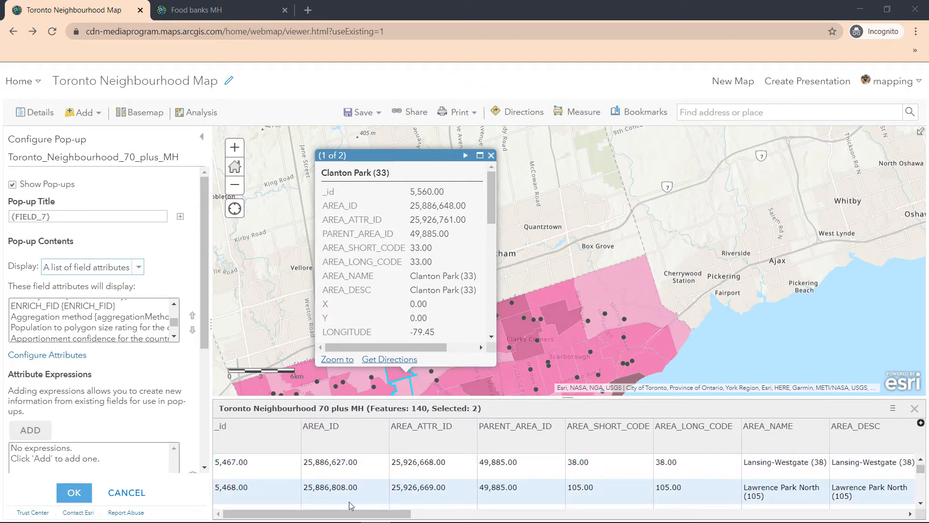
click(140, 317)
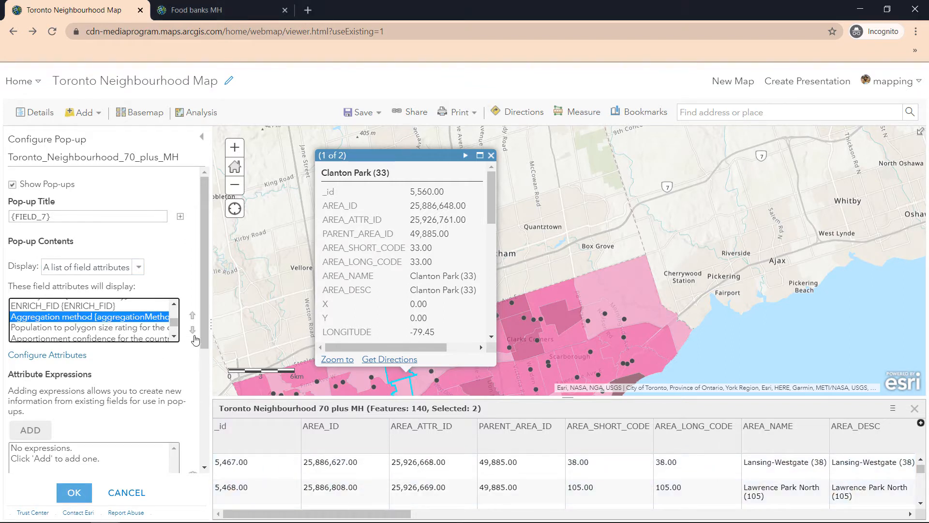
click(192, 330)
click(192, 330)
click(192, 315)
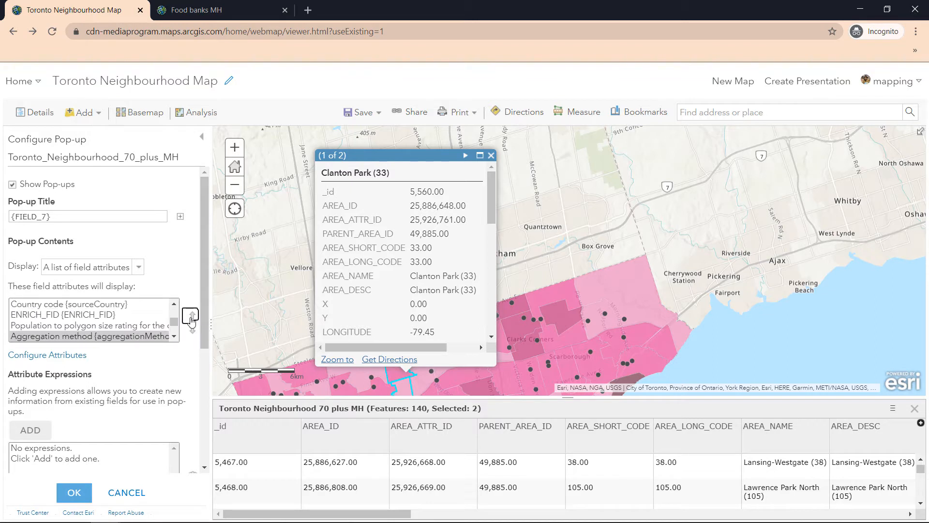
click(192, 315)
click(192, 315)
click(192, 315)
click(192, 315)
click(111, 325)
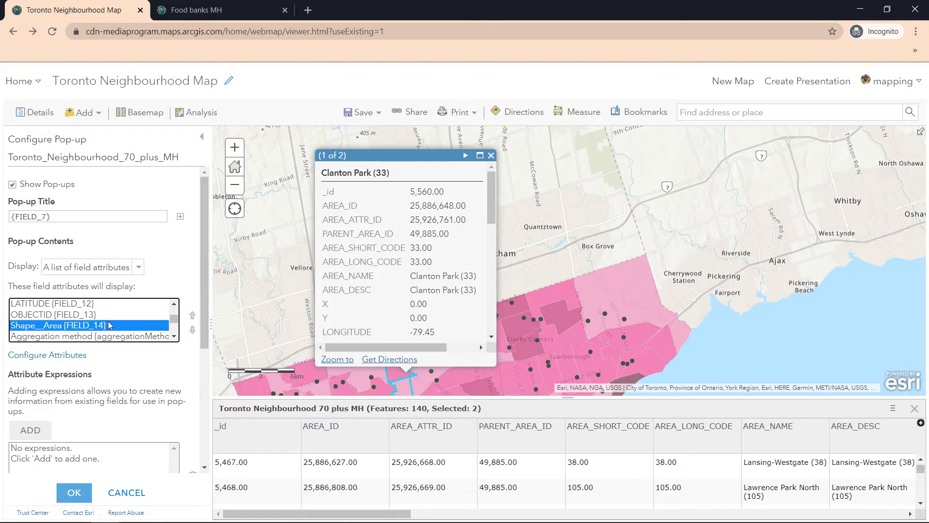
In the attribute configuration, format the Population to polygon size rating field with 0 decimal places.
scroll(96, 324, up, 5)
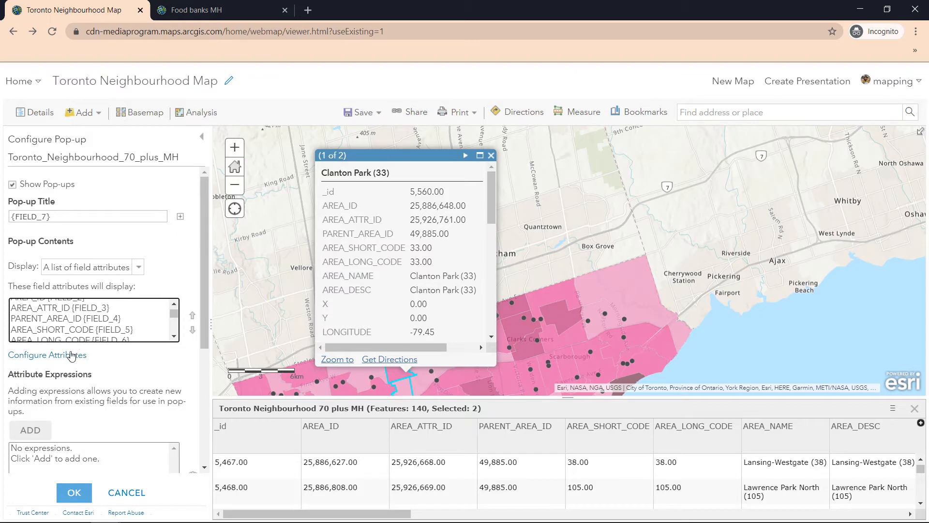
click(72, 356)
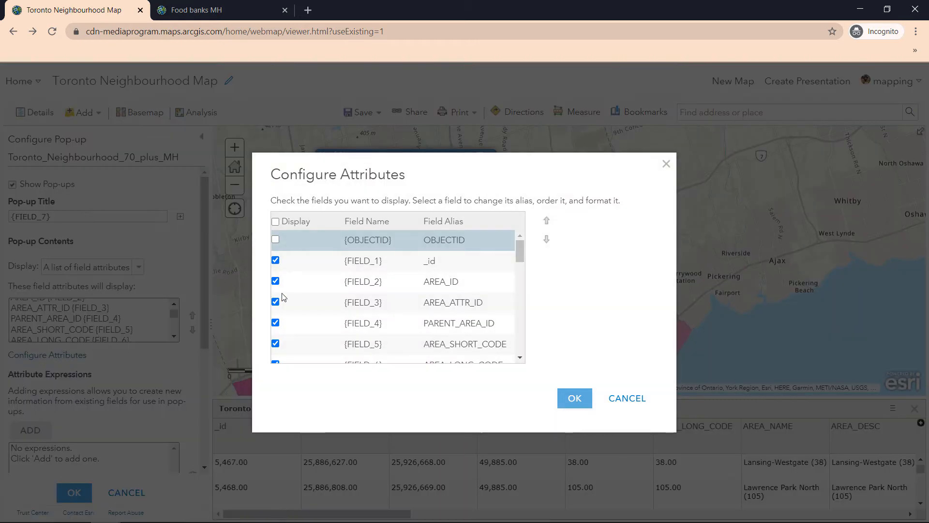
click(276, 261)
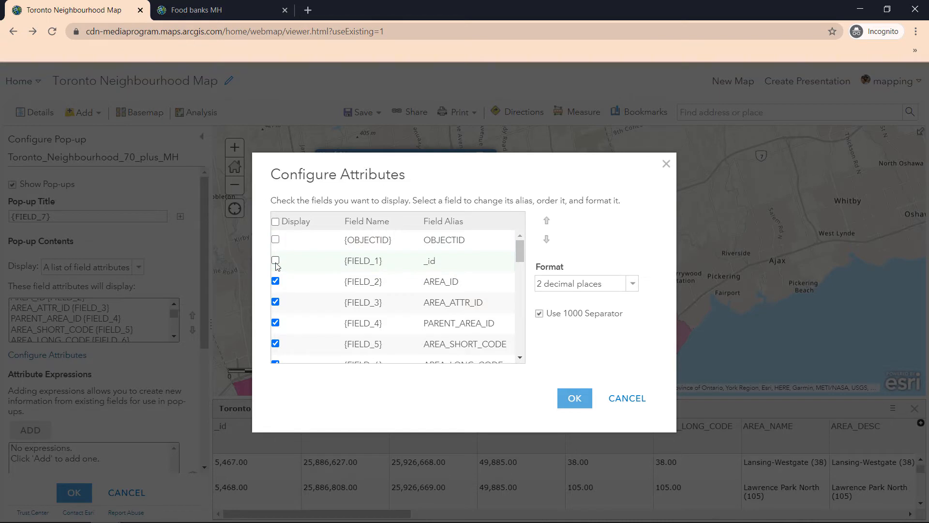
click(276, 261)
scroll(337, 302, down, 2)
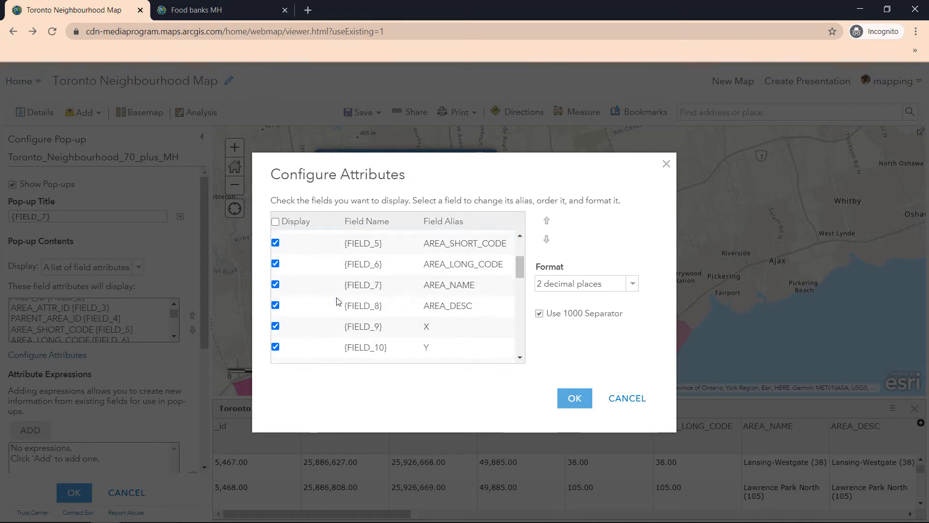
scroll(337, 302, down, 6)
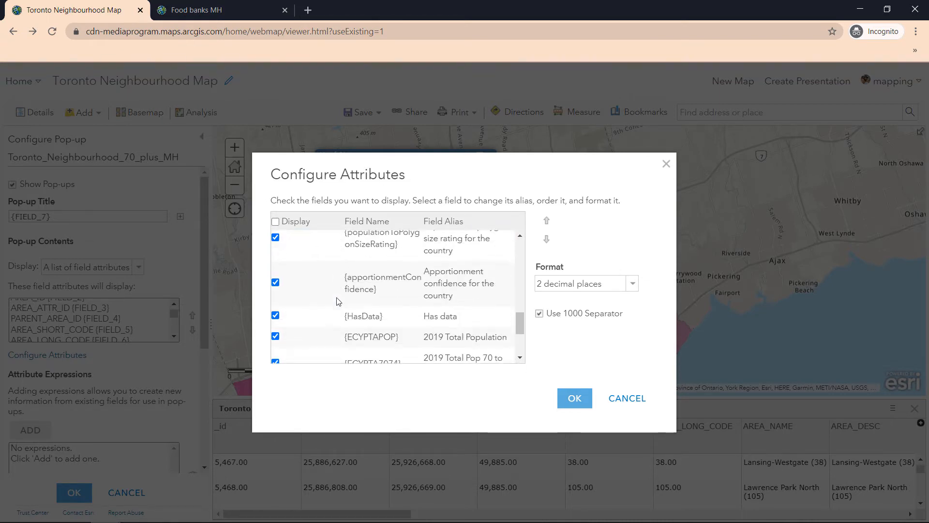
scroll(337, 301, up, 1)
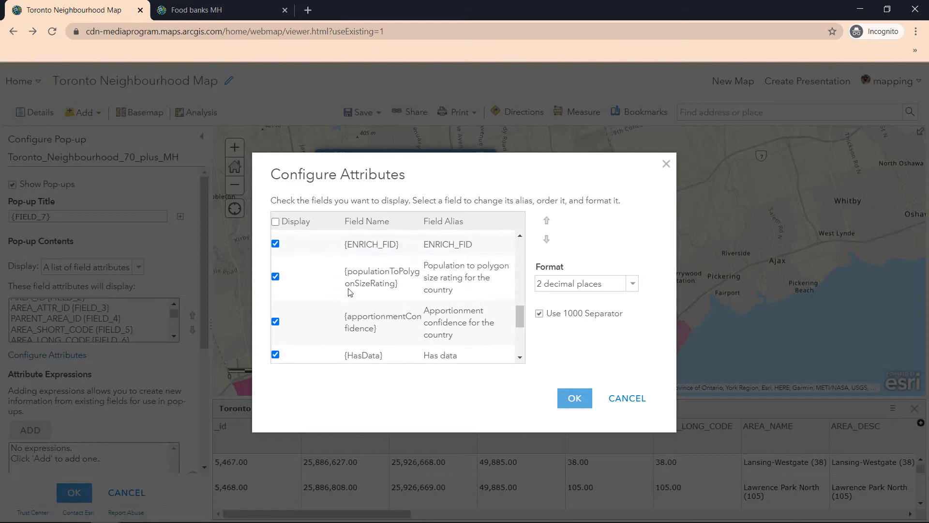
click(495, 279)
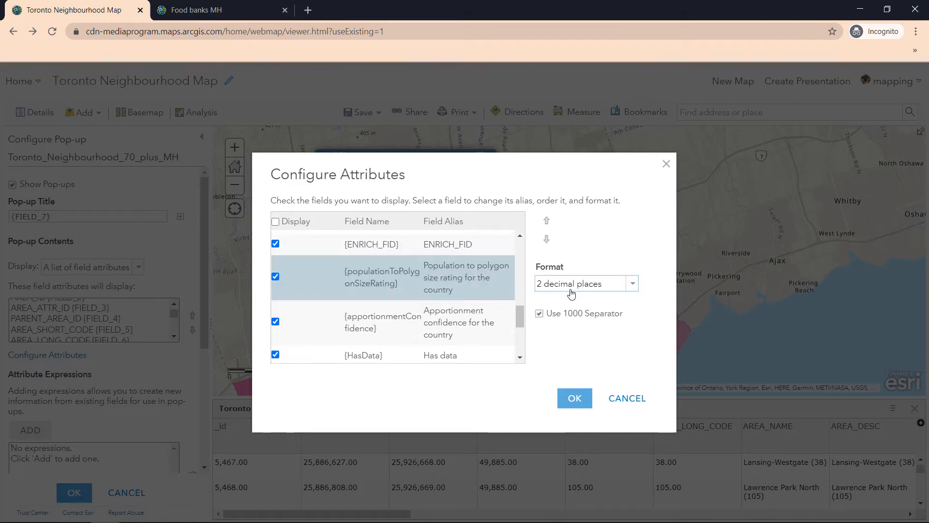
click(572, 289)
click(572, 296)
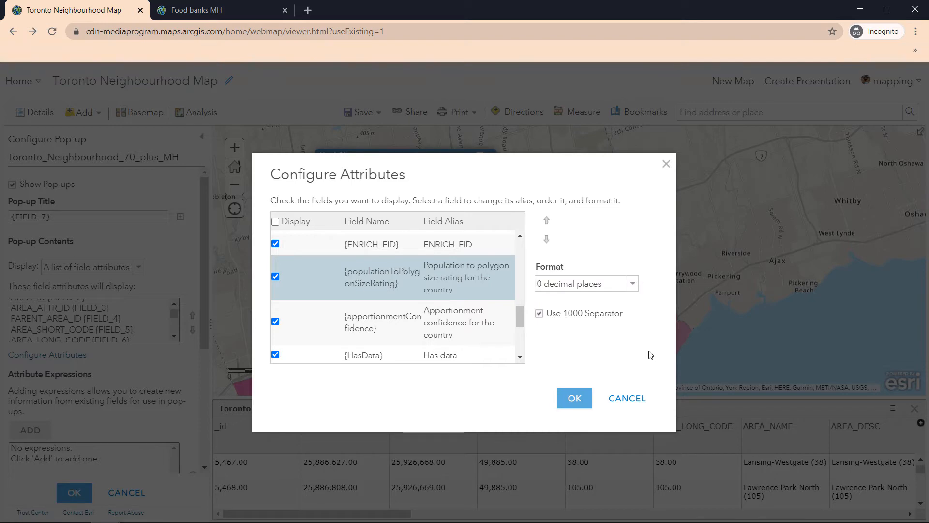
click(587, 399)
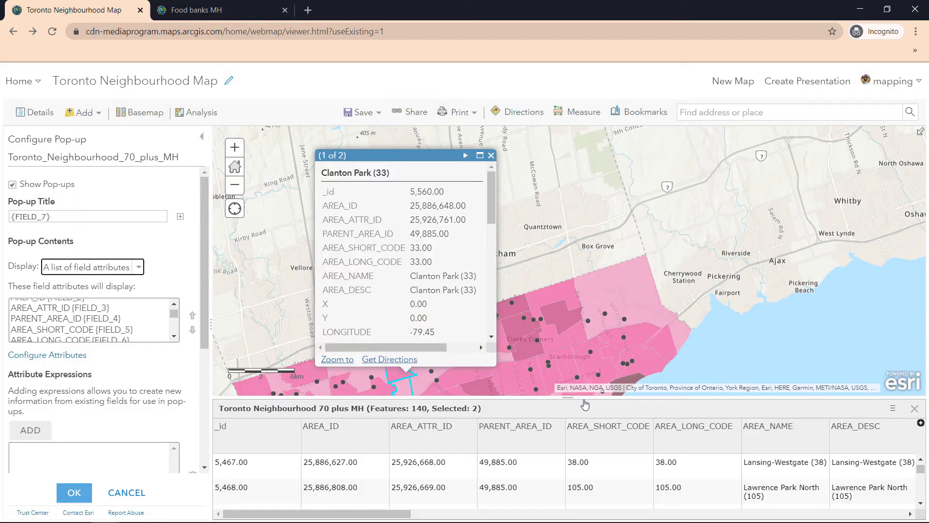
Display the pop-up contents as a description from one field, using 2019 Total Pop Average Age {ECYPTAAVG}.
click(85, 266)
click(87, 293)
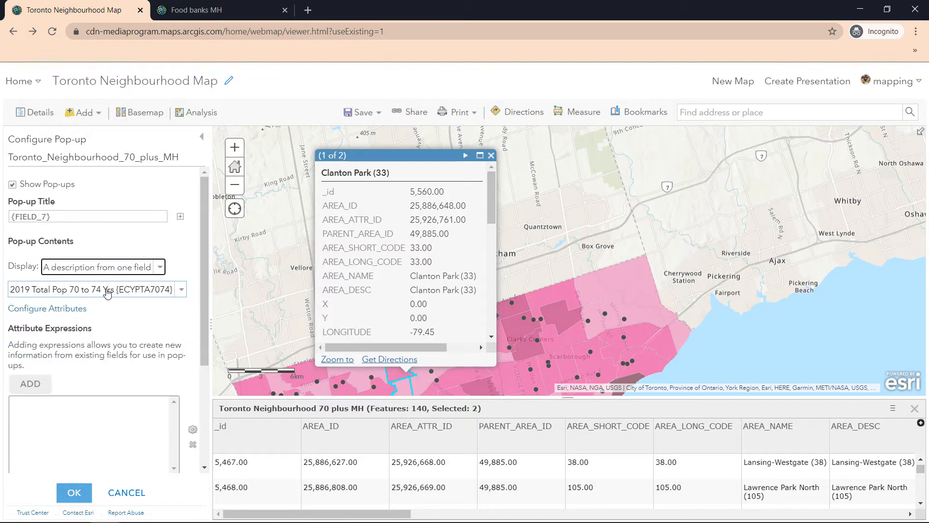
click(168, 292)
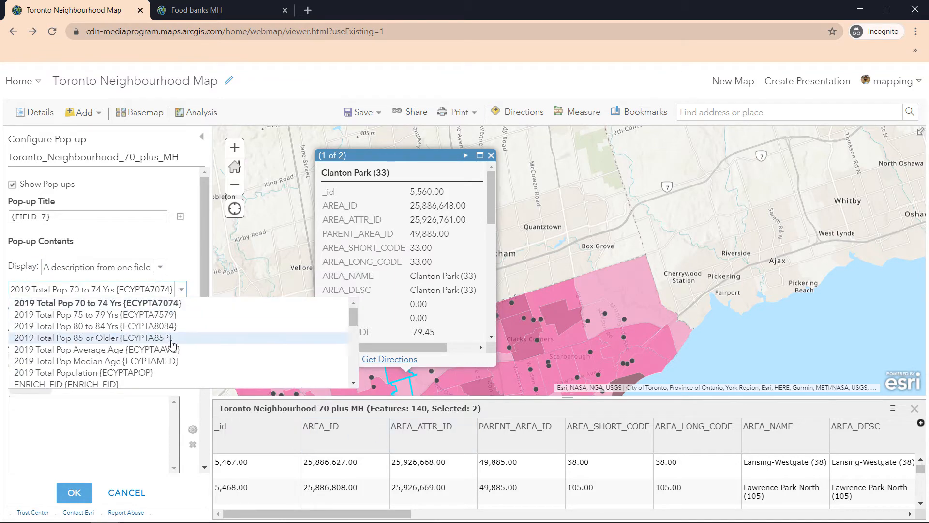
click(161, 354)
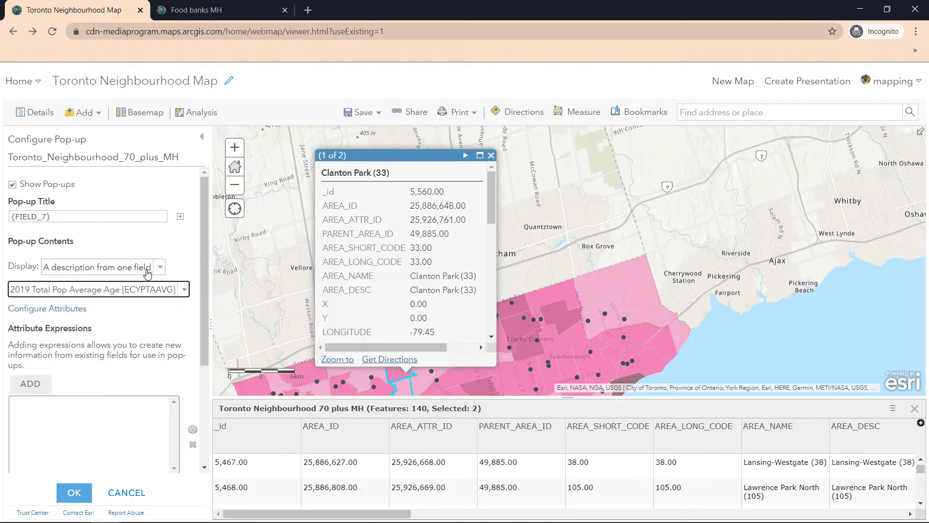
Switch the pop-up contents to a custom attribute display and open its editor.
click(154, 267)
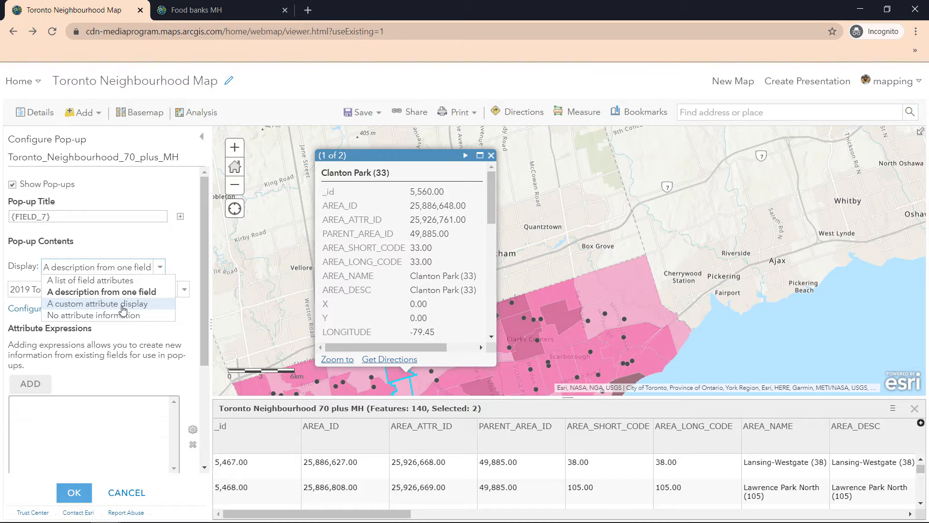
click(124, 304)
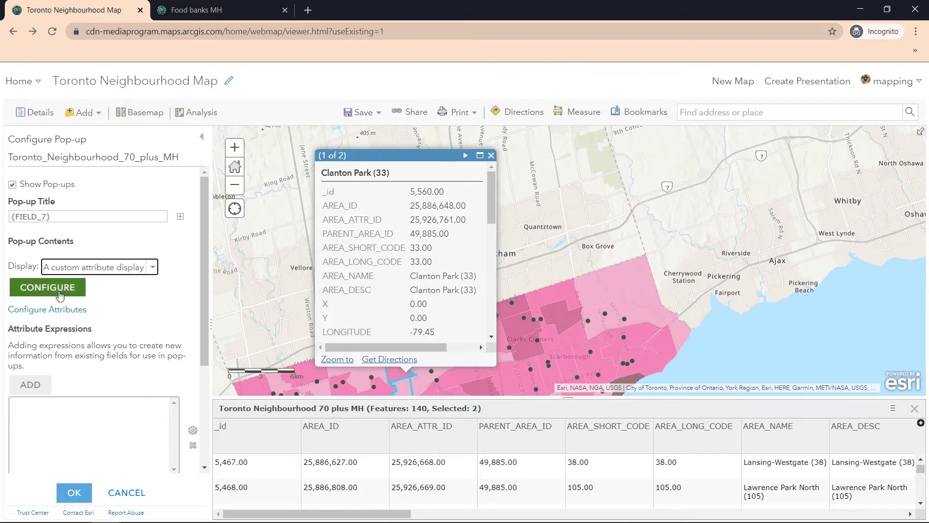
click(60, 295)
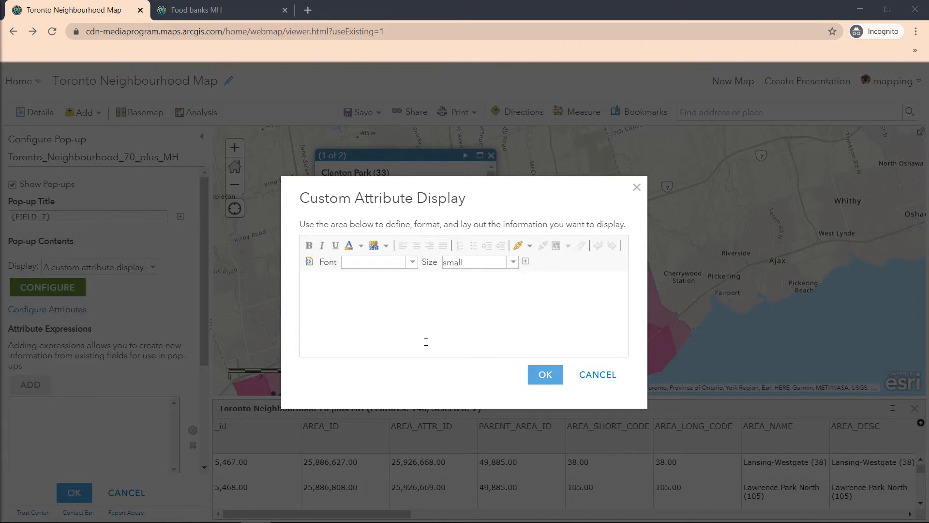
In the custom attribute display, write three label lines: "Total Population:", "Median Age:" and "% of people 70+:".
click(395, 312)
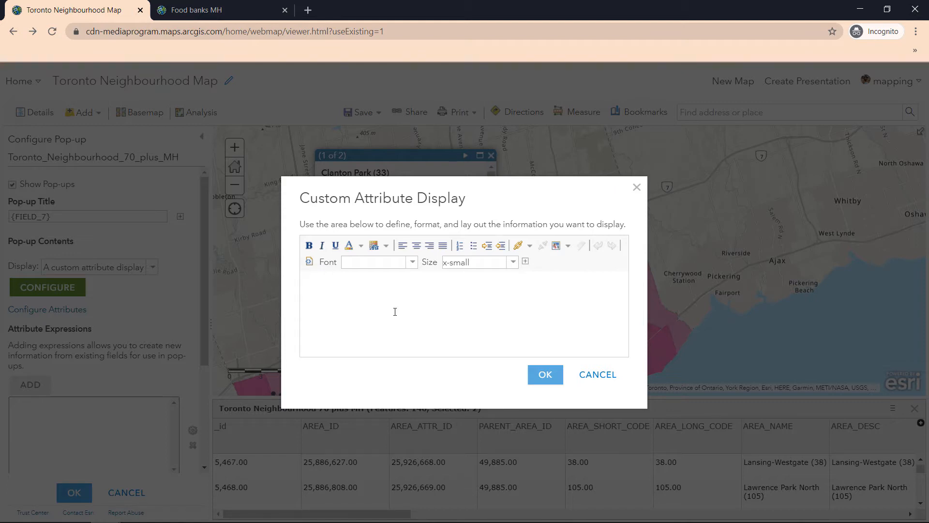
text(Total Popul)
text(ation: )
text(Media )
text(Age)
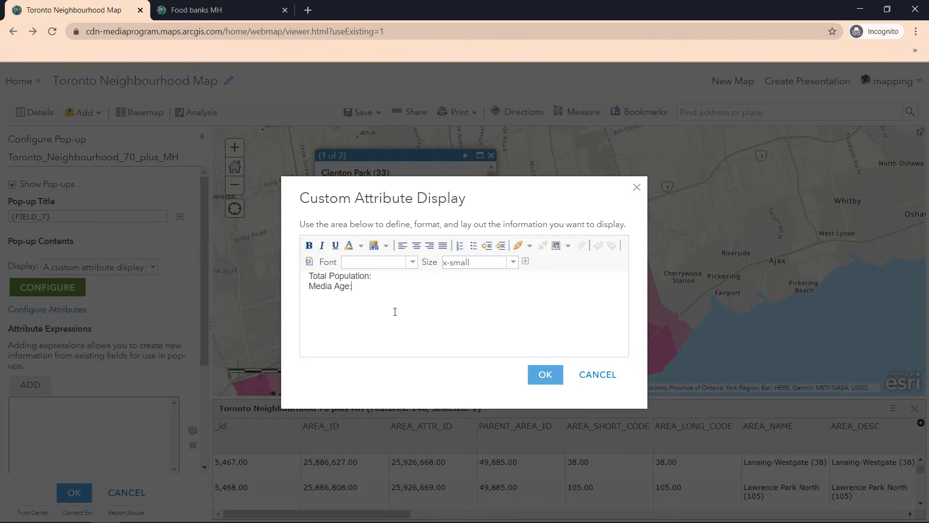
text(:)
key(BackSpace)
key(BackSpace)
key(BackSpace)
key(BackSpace)
key(BackSpace)
text(n Age: % of)
key(BackSpace)
key(BackSpace)
text(of people 7)
key(BackSpace)
text(70+:)
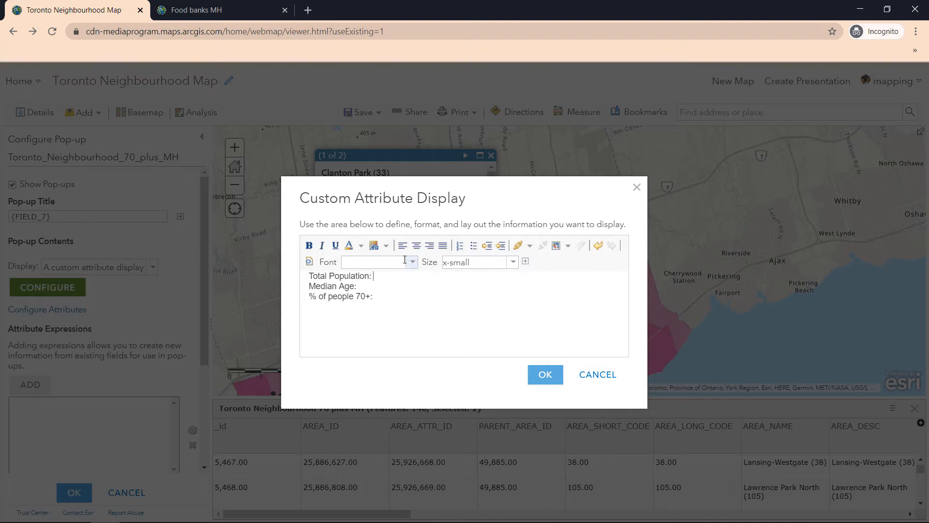
Insert the 2019 Total Population {ECYPTAPOP} field after the "Total Population:" label.
click(372, 275)
click(525, 261)
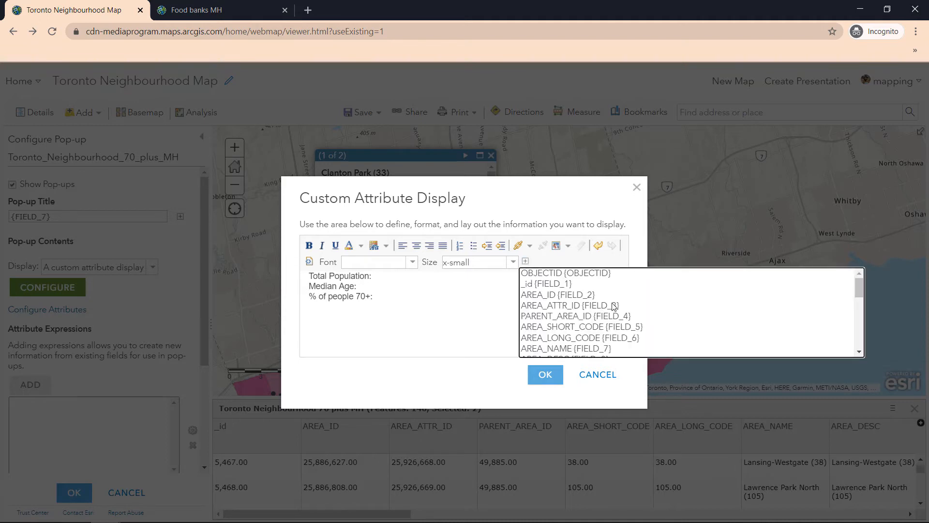
scroll(612, 310, down, 5)
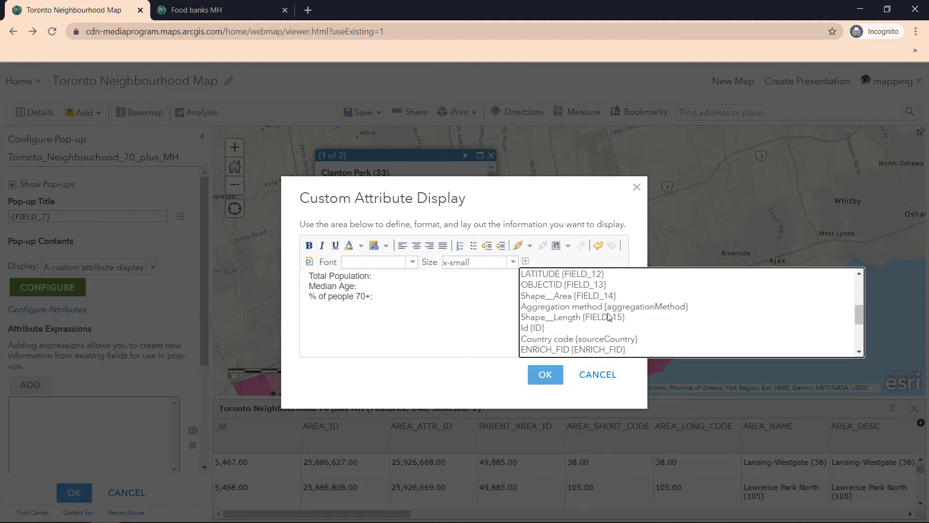
scroll(610, 314, down, 4)
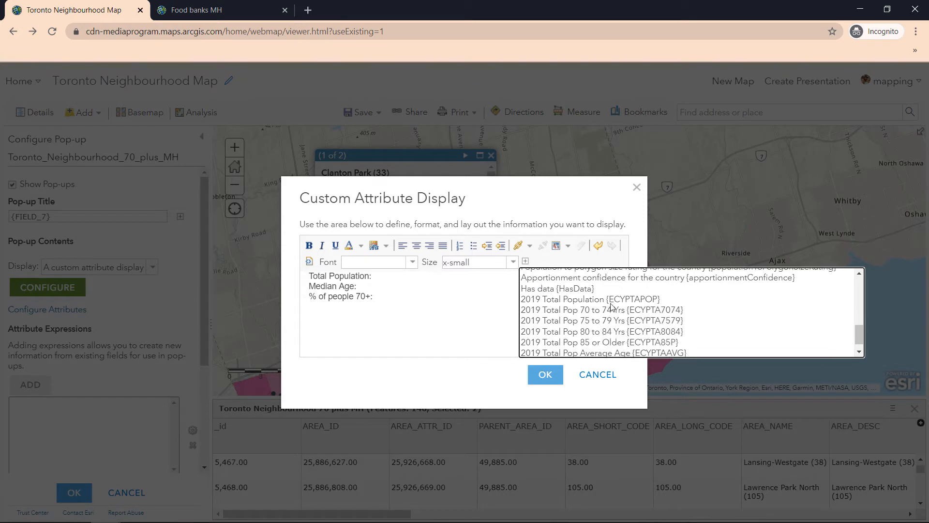
click(612, 299)
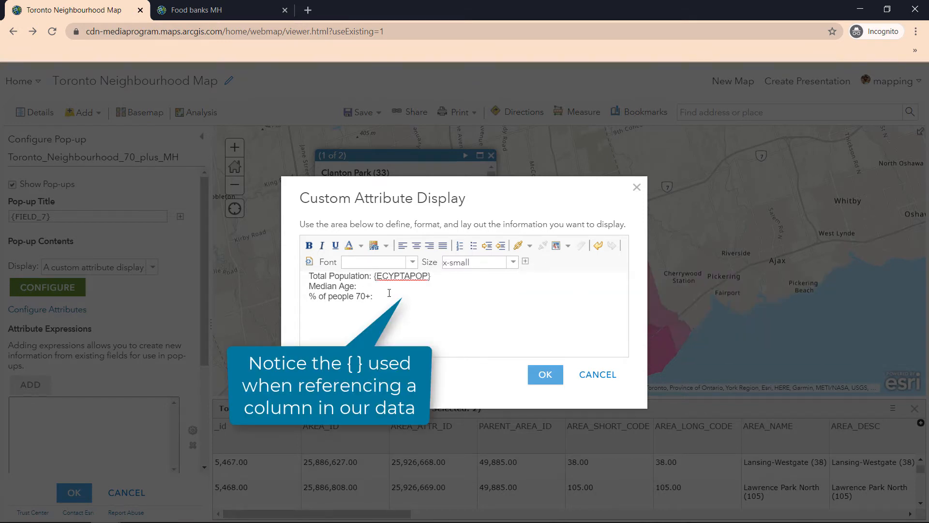
Insert the 2019 Total Pop Median Age {ECYPTAMED} field after the "Median Age:" label and accept the custom attribute display.
click(526, 264)
scroll(584, 319, down, 1)
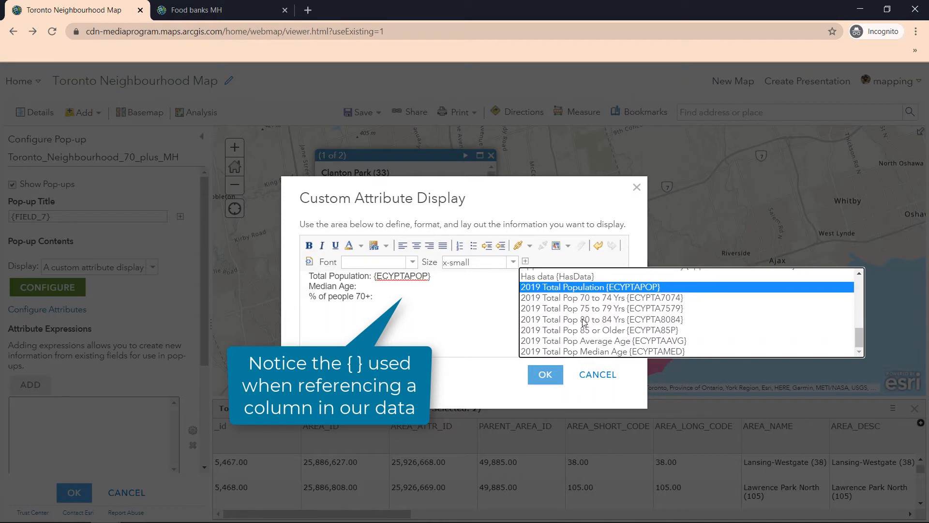
click(590, 351)
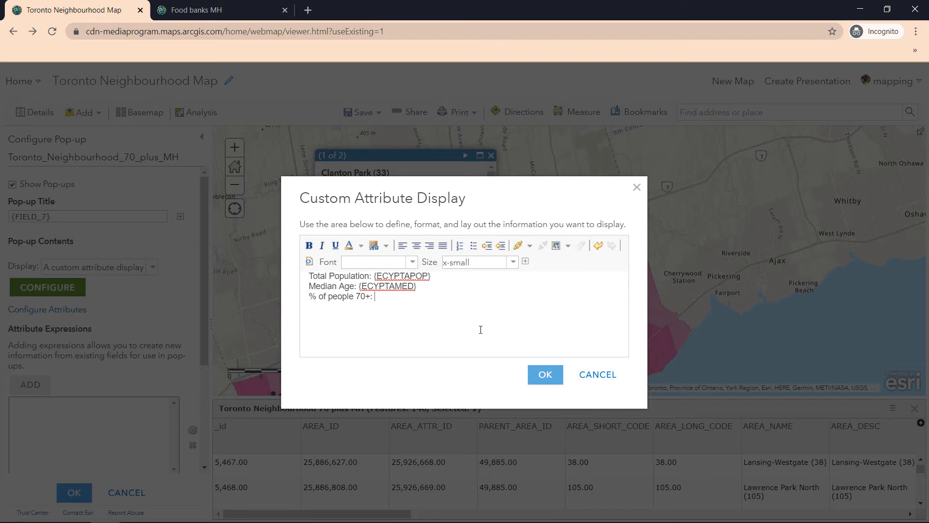
click(543, 375)
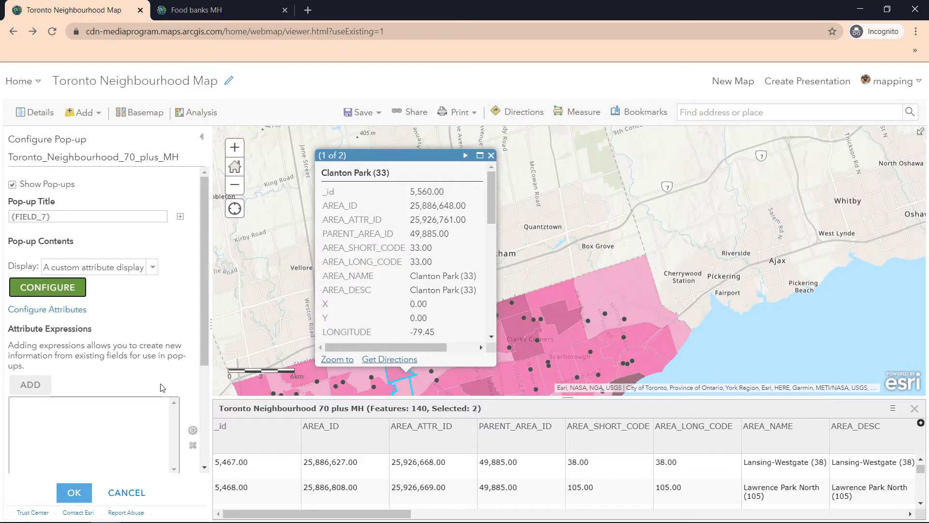
Add a new attribute expression to the pop-up and name it "% of people 70+".
scroll(139, 359, down, 3)
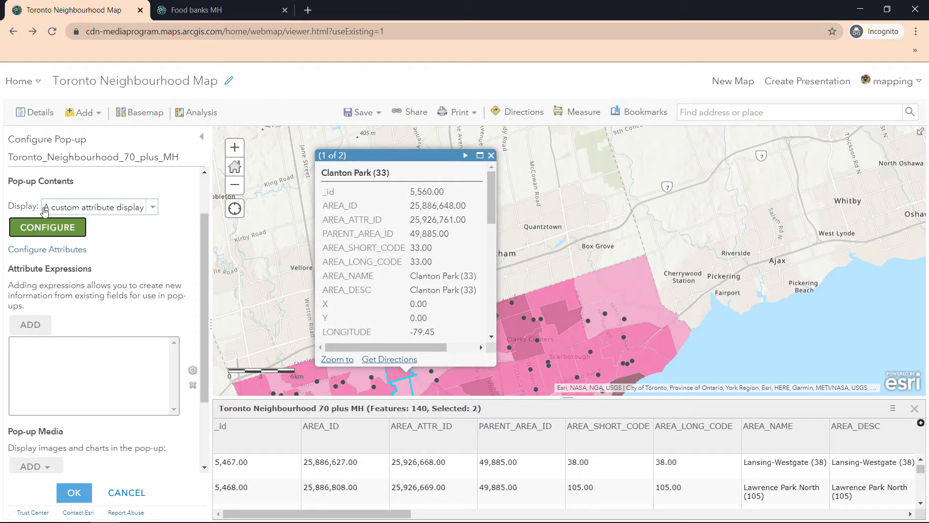
scroll(69, 213, up, 1)
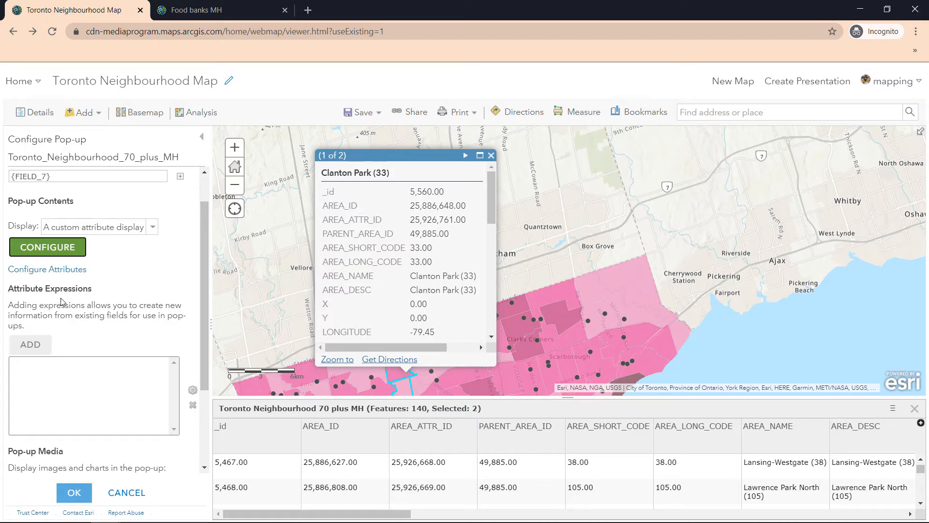
click(40, 349)
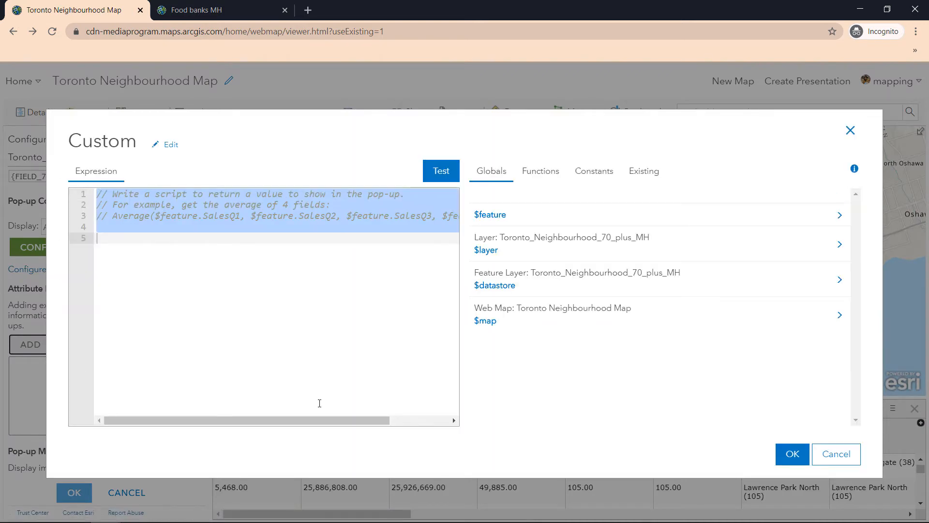
click(169, 144)
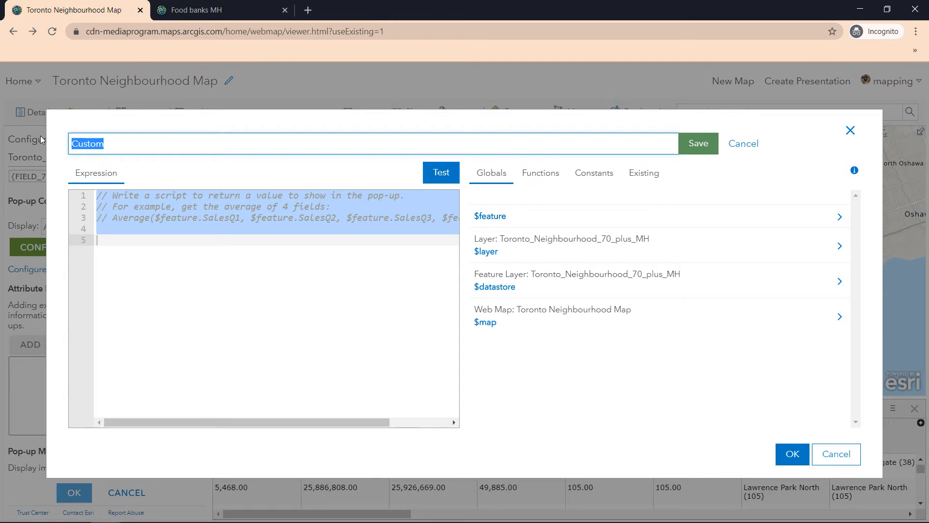
text(% of people 70+)
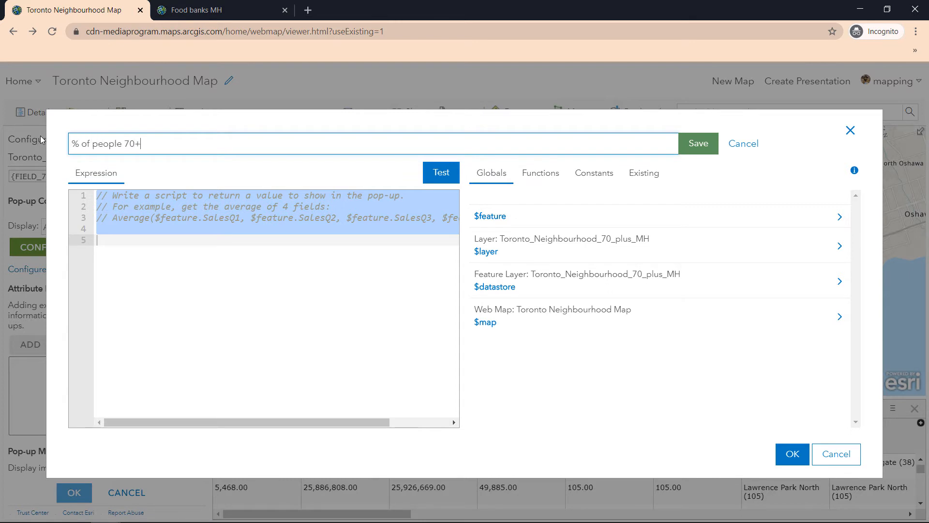
click(697, 143)
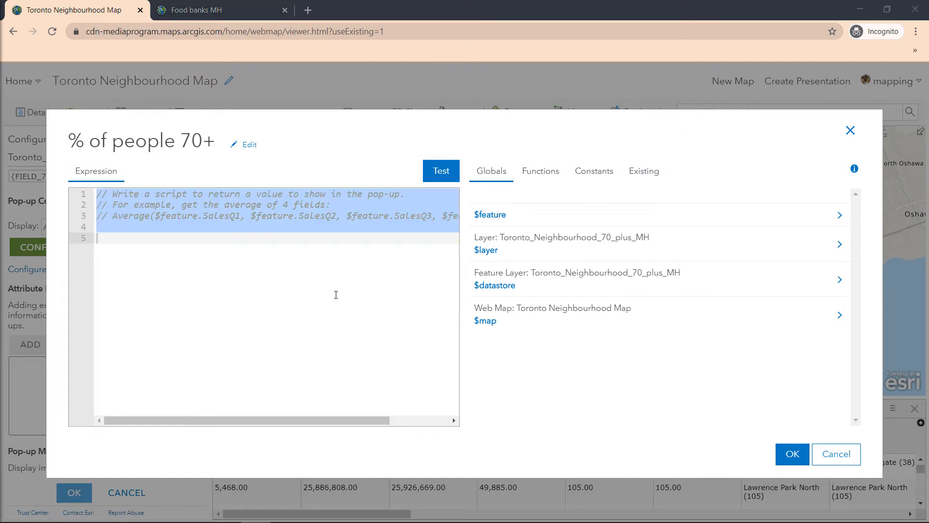
Clear the sample script from the expression editor.
click(337, 298)
key(ctrl+a)
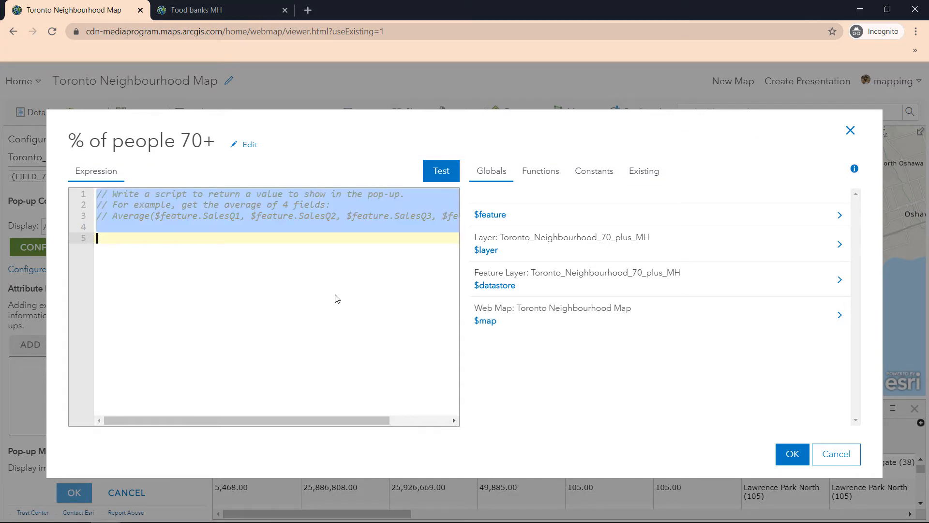
key(BackSpace)
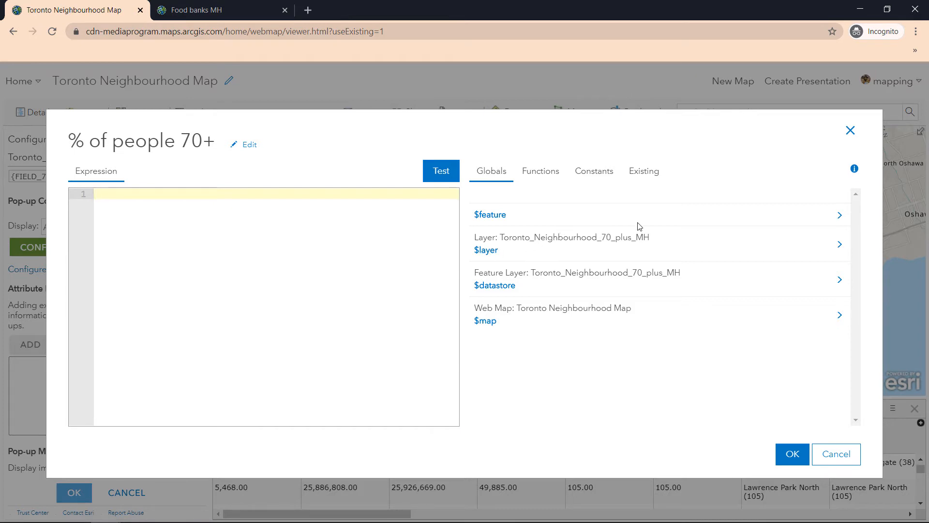
Build the expression as the sum of the $feature fields ECYPTA7074, ECYPTA7579, ECYPTA8084 and ECYPTA85P.
click(840, 218)
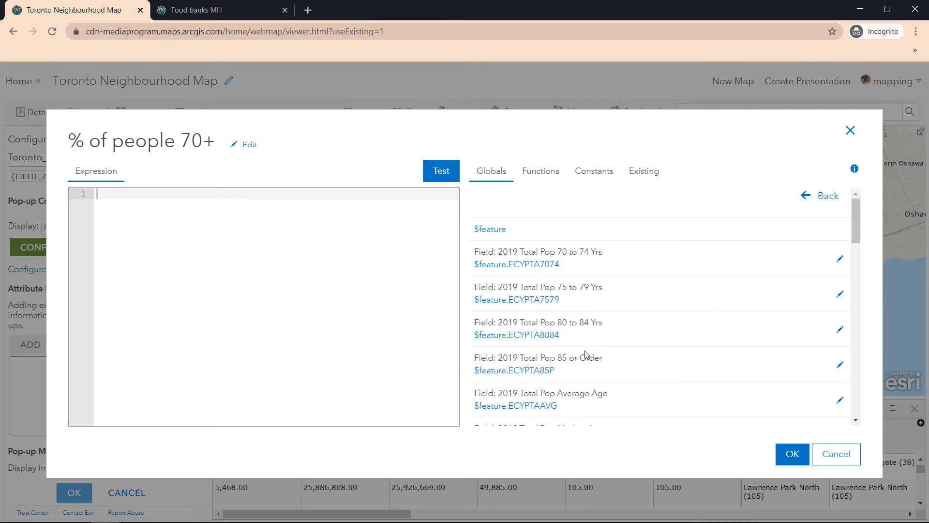
click(266, 200)
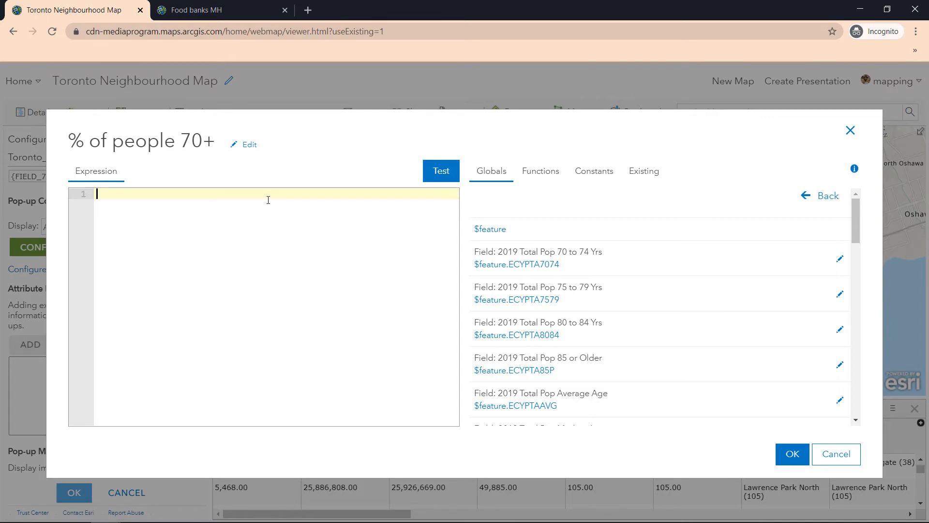
click(528, 263)
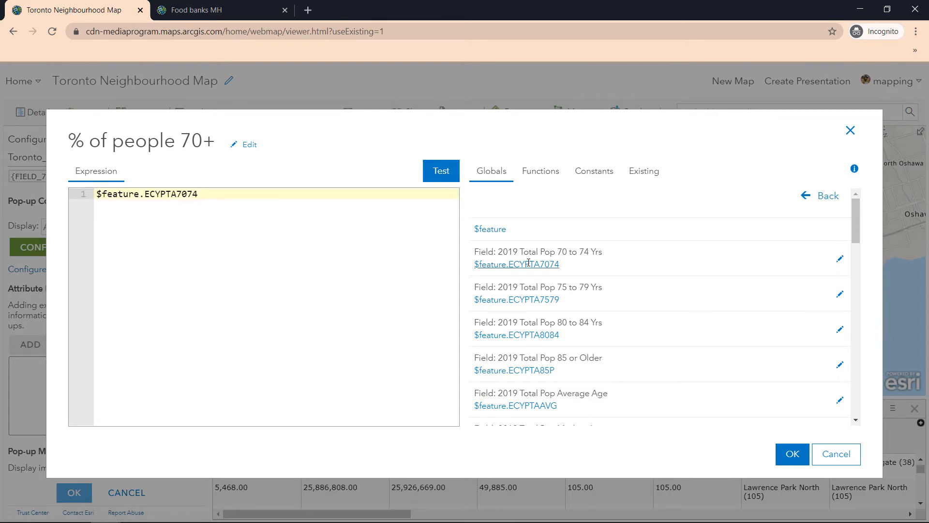
text(+)
click(523, 299)
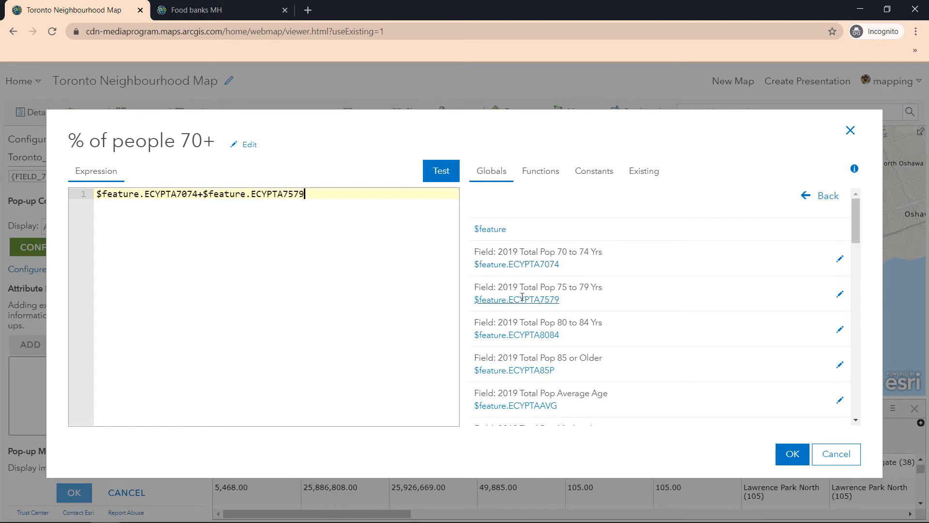
text(+)
click(528, 334)
text(+$feature.ECYPTA8084+)
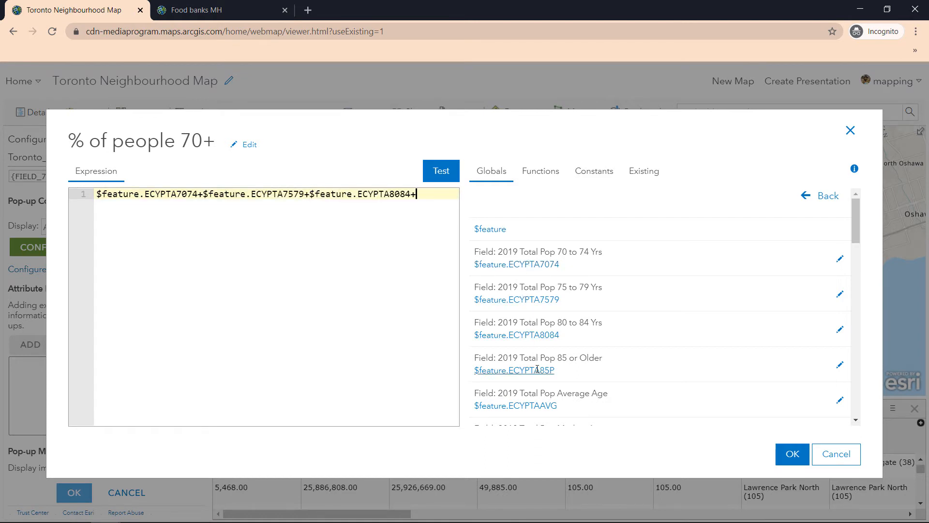
click(537, 369)
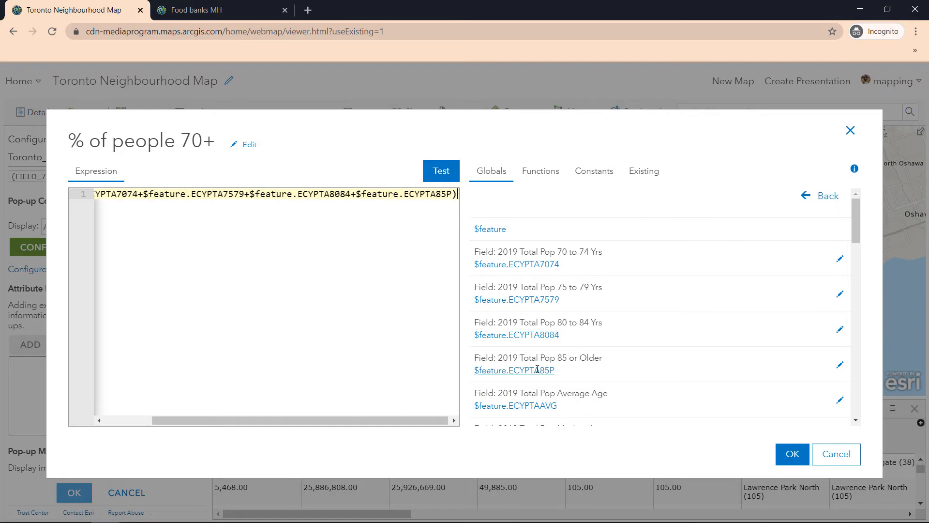
Enclose the sum of the four age fields in parentheses and divide it by $feature.ECYPTAPOP.
key(Home)
text(()
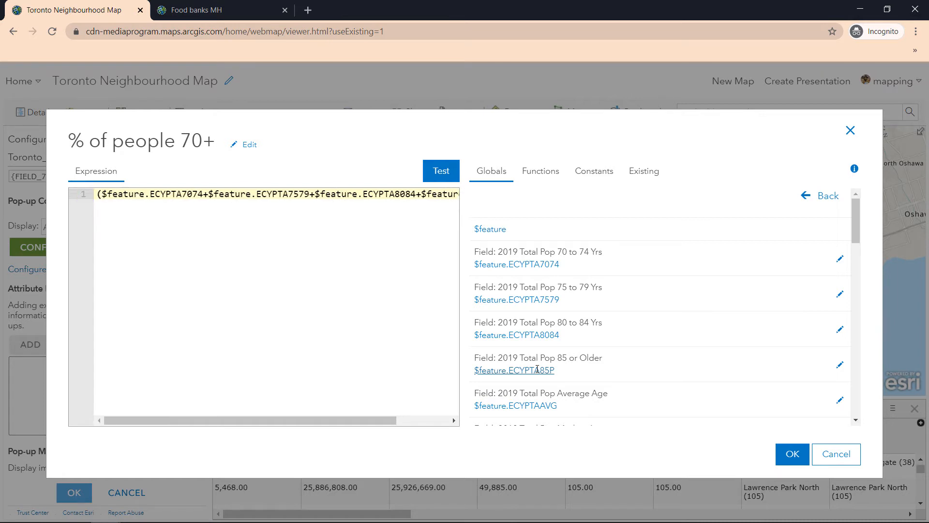
key(End)
text())
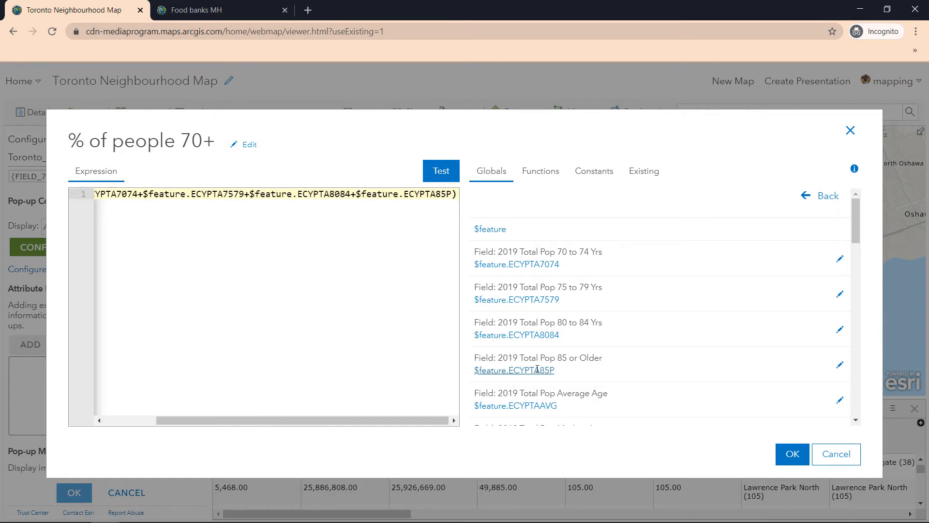
text(/)
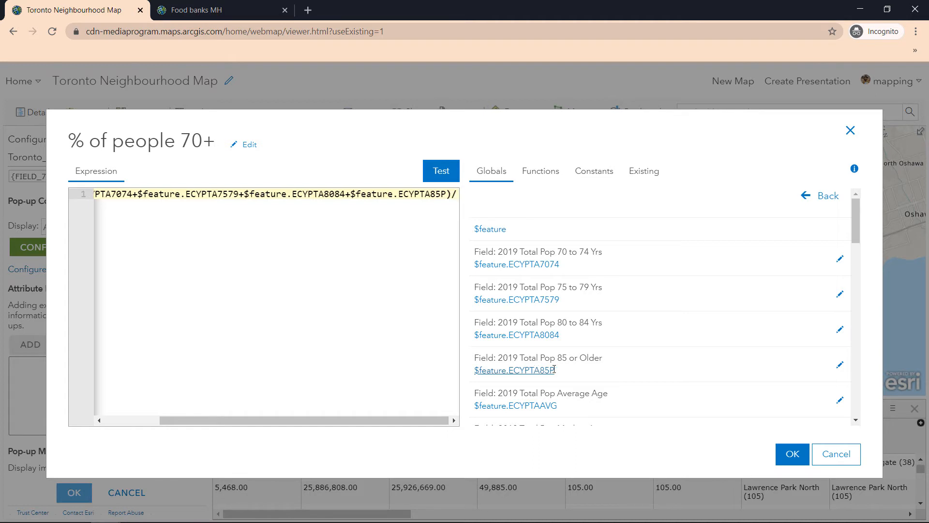
scroll(632, 385, down, 4)
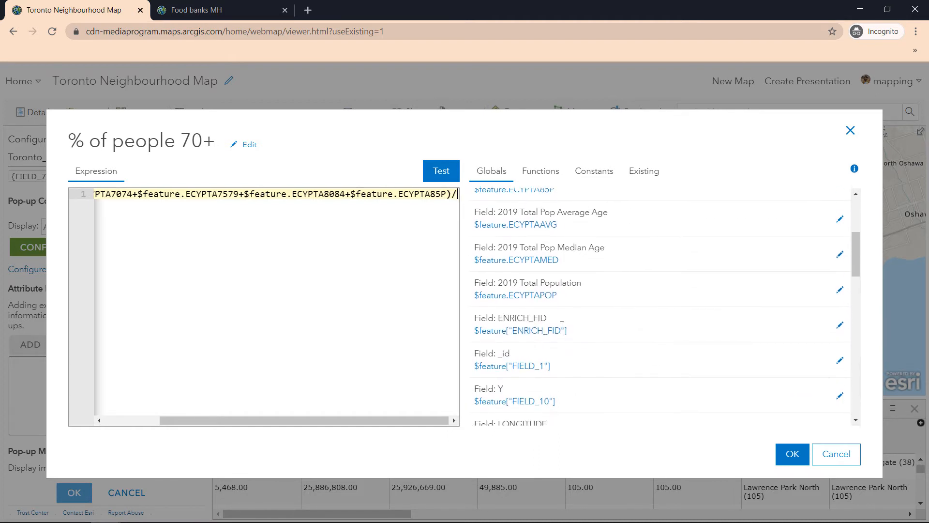
click(544, 296)
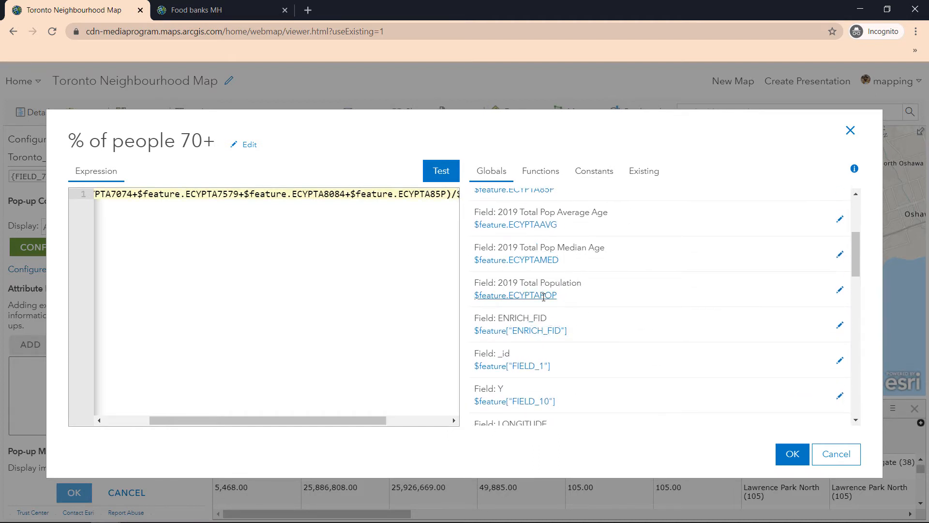
Enclose the whole division in parentheses, multiply it by 100, and test the expression.
drag(369, 421, 469, 418)
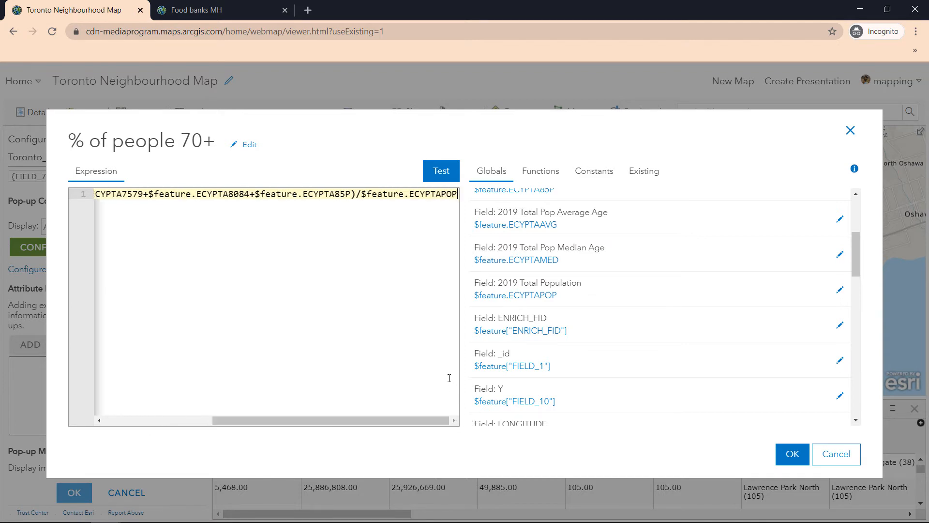
text())
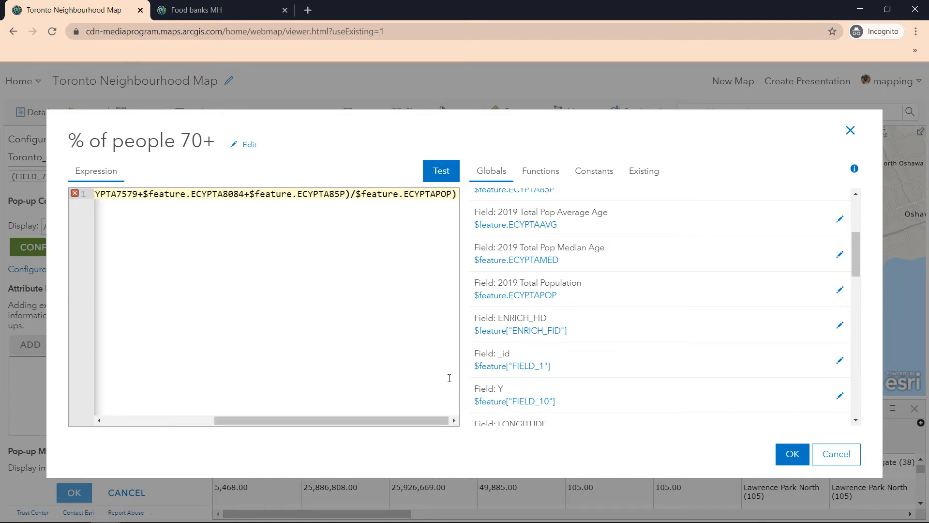
key(Home)
text(()
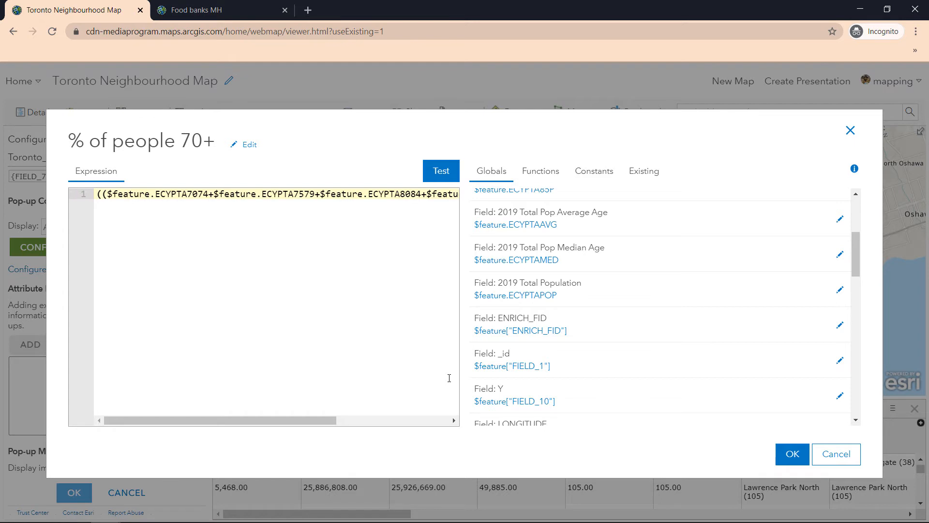
key(End)
text(*)
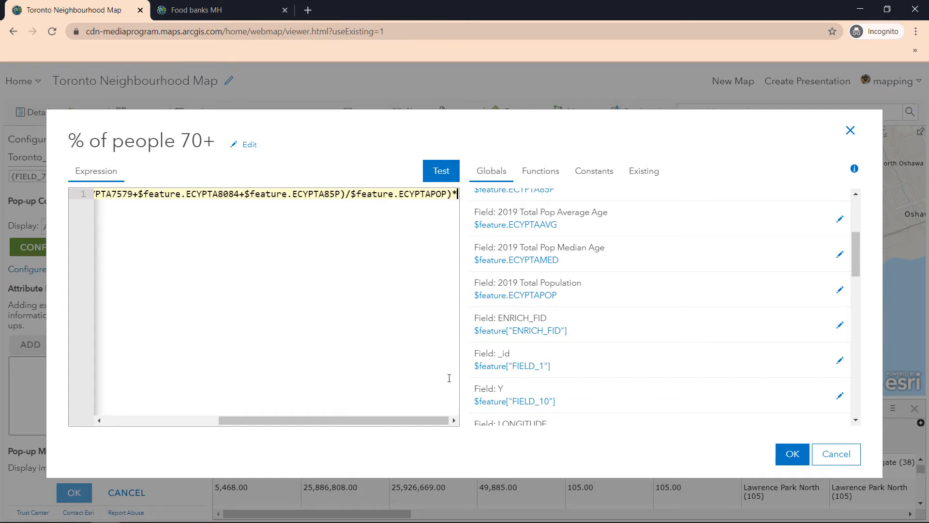
text(100)
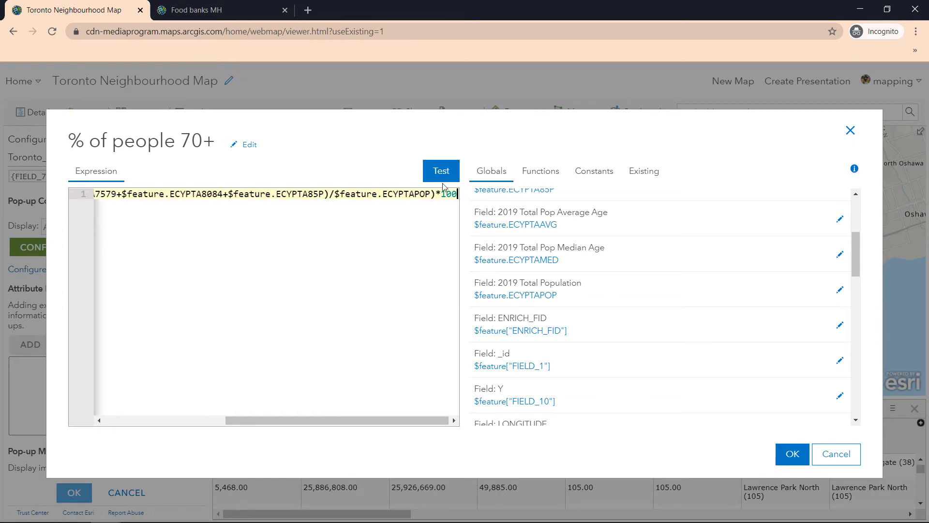
click(442, 173)
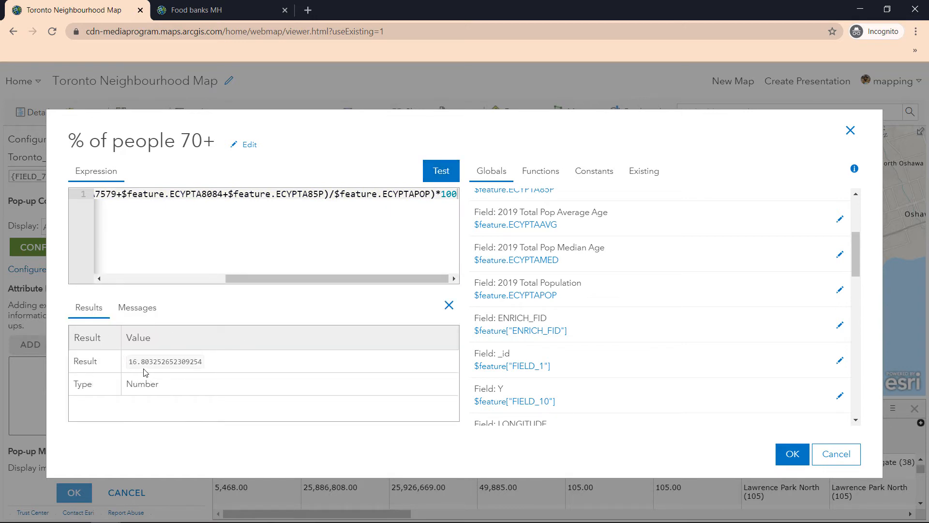
Save the % of people 70+ expression and insert its {expression/expr0} field after the matching label in the custom attribute display.
click(793, 453)
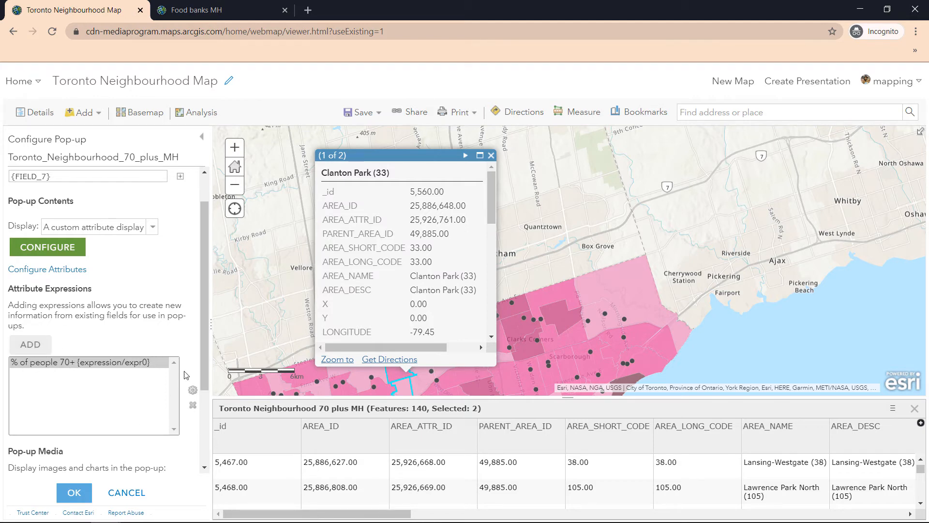
click(64, 252)
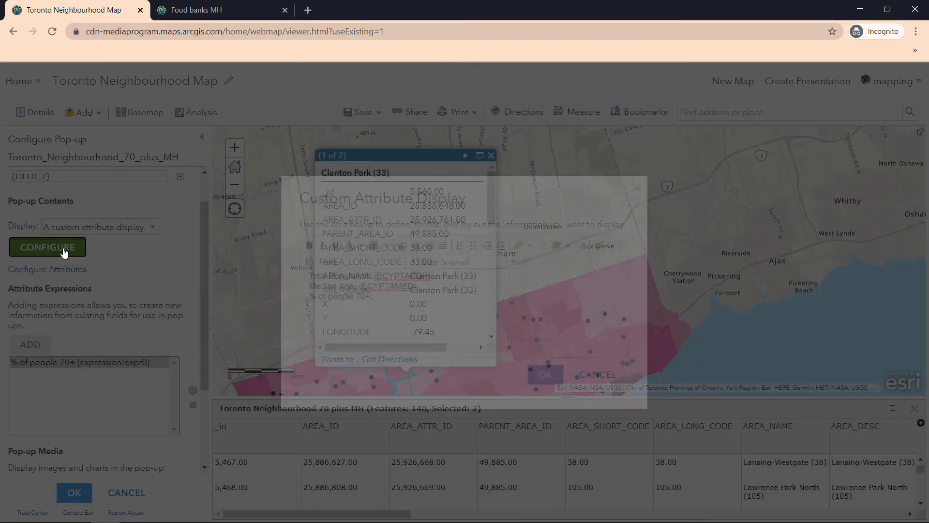
click(455, 297)
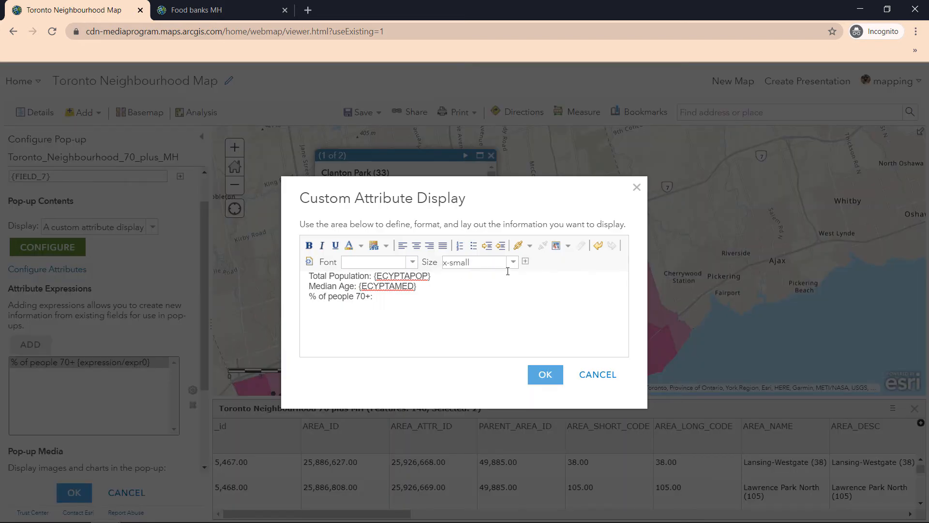
click(526, 262)
scroll(631, 314, down, 1)
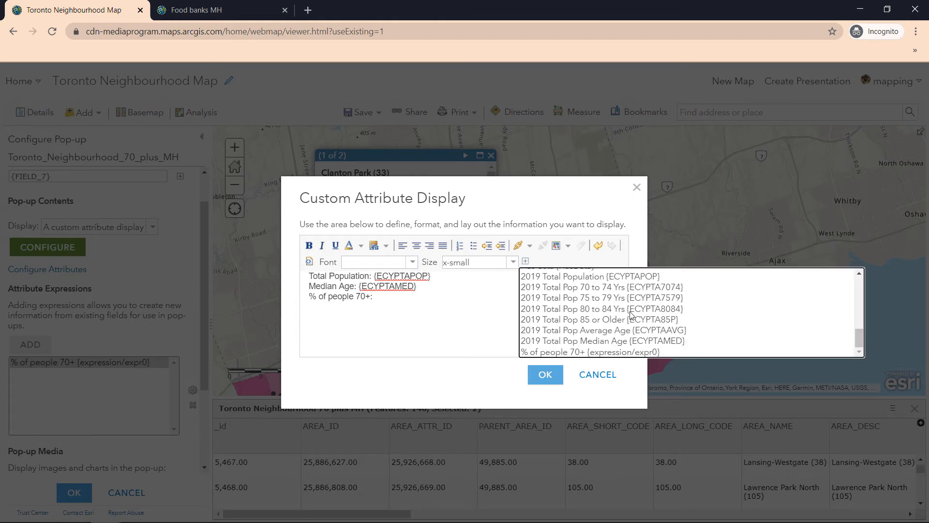
click(620, 354)
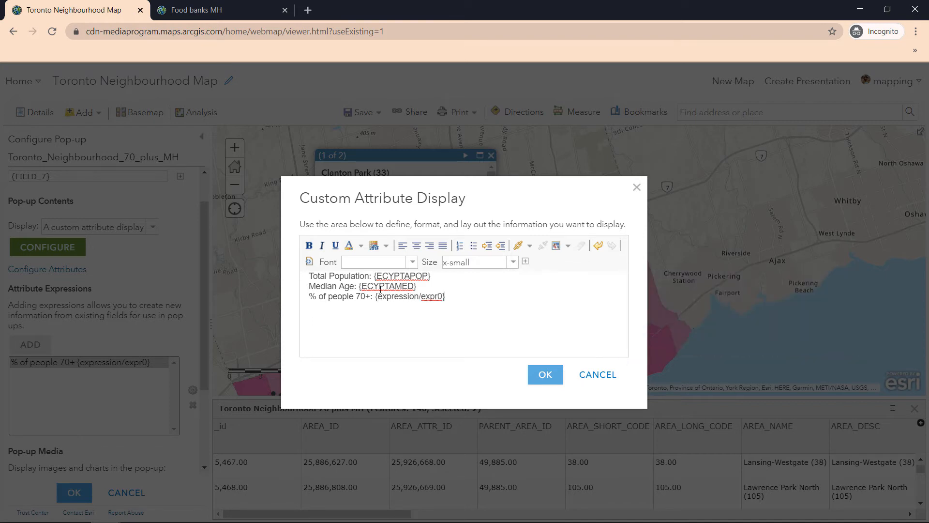
Make the Total Population, Median Age and % of people 70+ labels bold in the custom attribute display.
drag(375, 275, 308, 286)
click(308, 245)
click(309, 245)
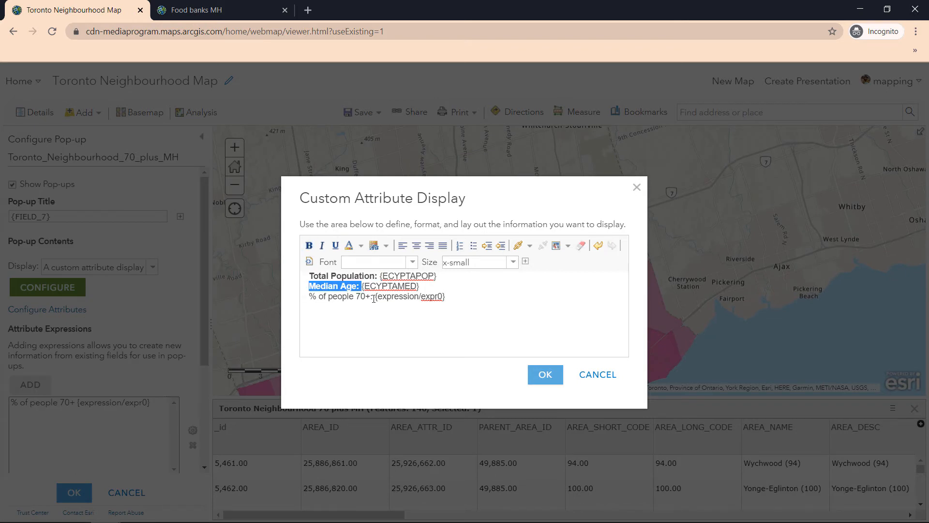
drag(374, 297, 308, 296)
click(309, 245)
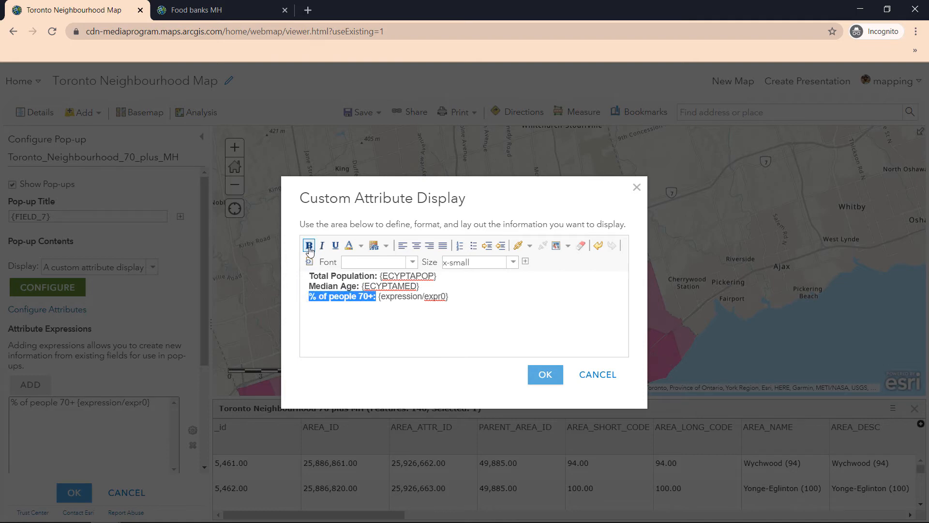
Add a % sign after {expression/expr0} and save both the custom display and the pop-up configuration.
click(466, 299)
text(%)
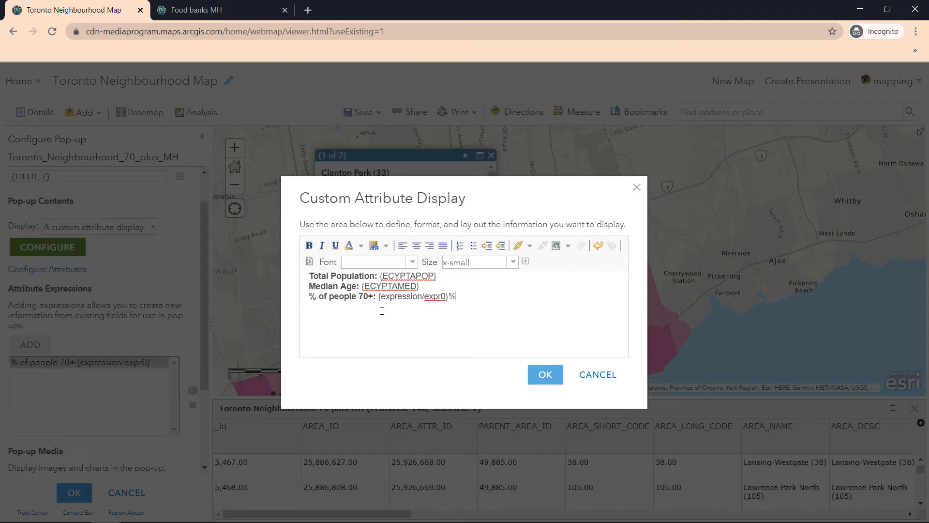
click(544, 374)
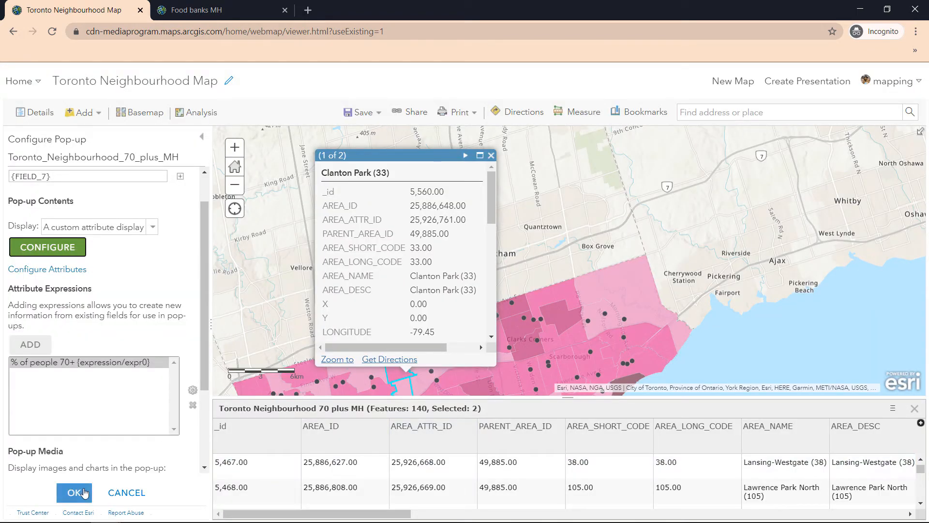
click(84, 490)
Check the configured pop-ups on several neighbourhoods, including Parkwoods-Donalda, Ionview and Weston, noting the Total Population number format.
drag(563, 215, 632, 140)
drag(580, 276, 576, 214)
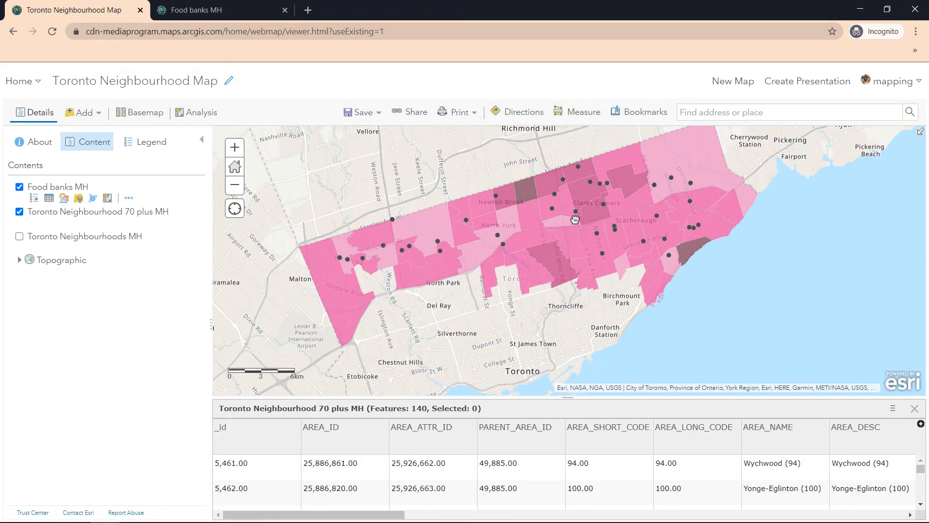
drag(553, 298, 559, 277)
click(558, 218)
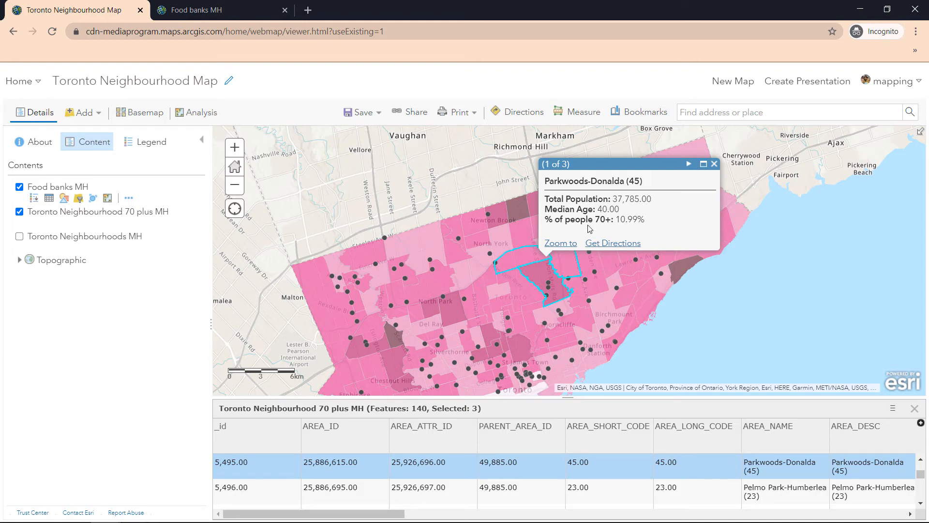
click(623, 281)
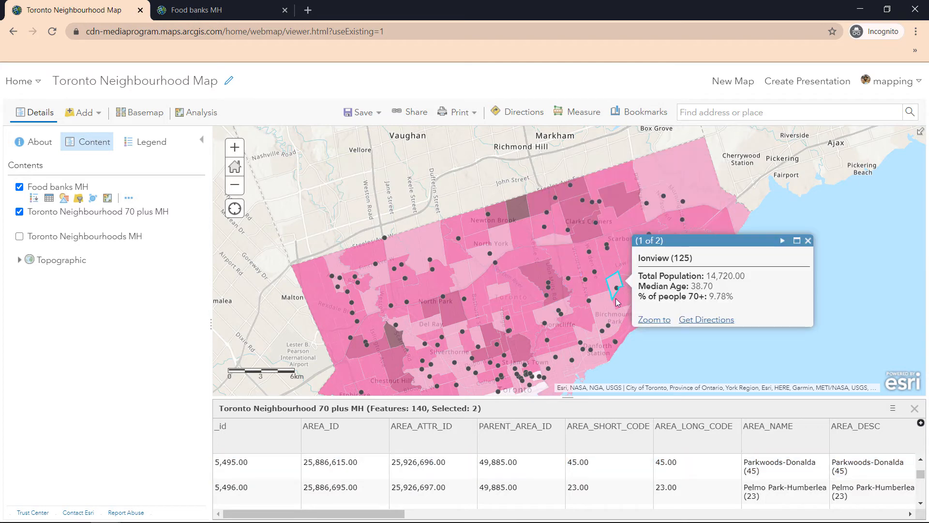
click(448, 328)
click(392, 307)
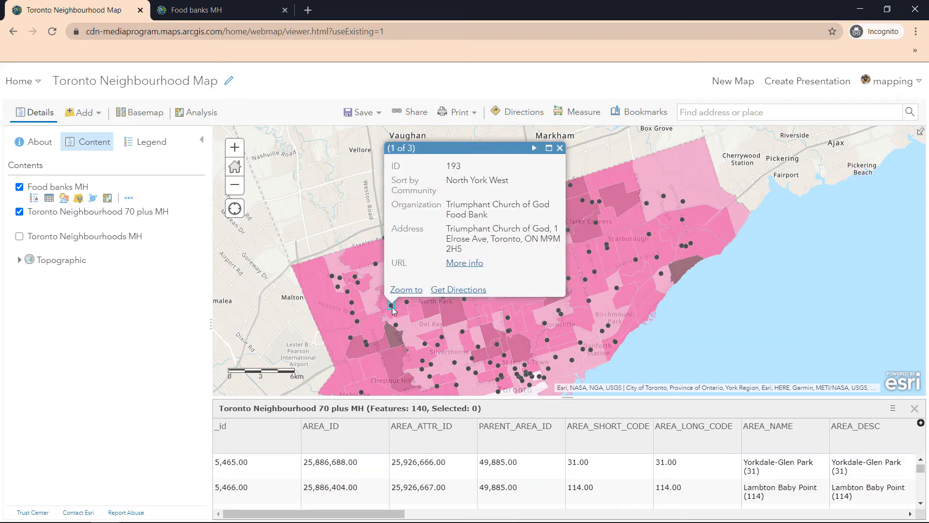
click(406, 324)
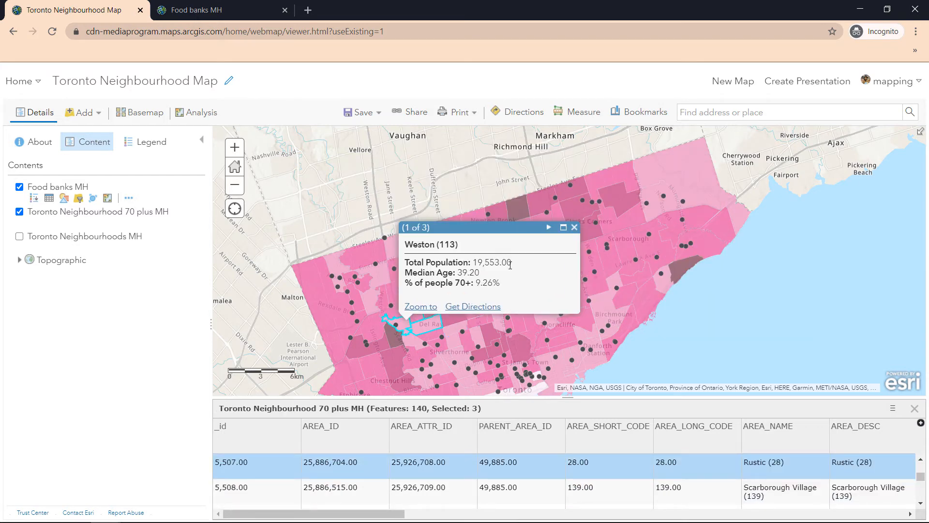
drag(511, 262, 500, 265)
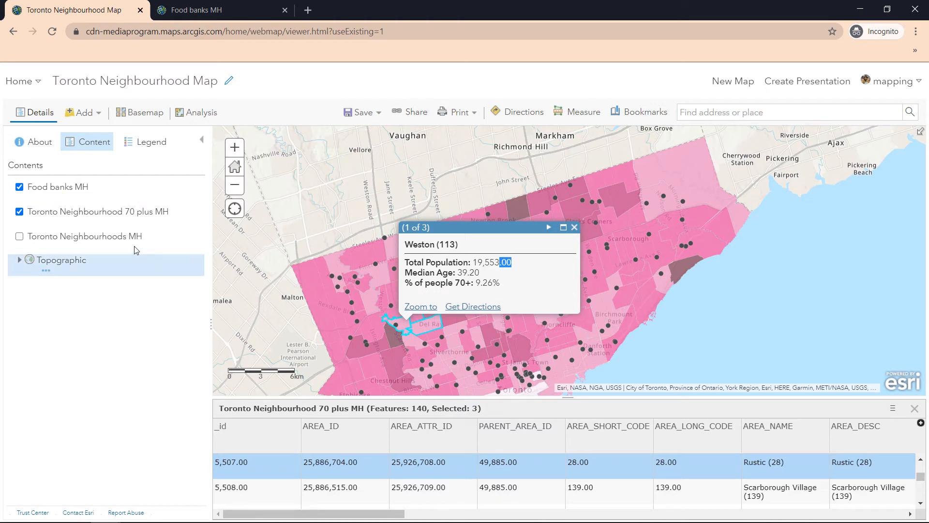
Open the attribute configuration for the Toronto Neighbourhood 70 plus MH layer's pop-up.
mouse_move(138, 225)
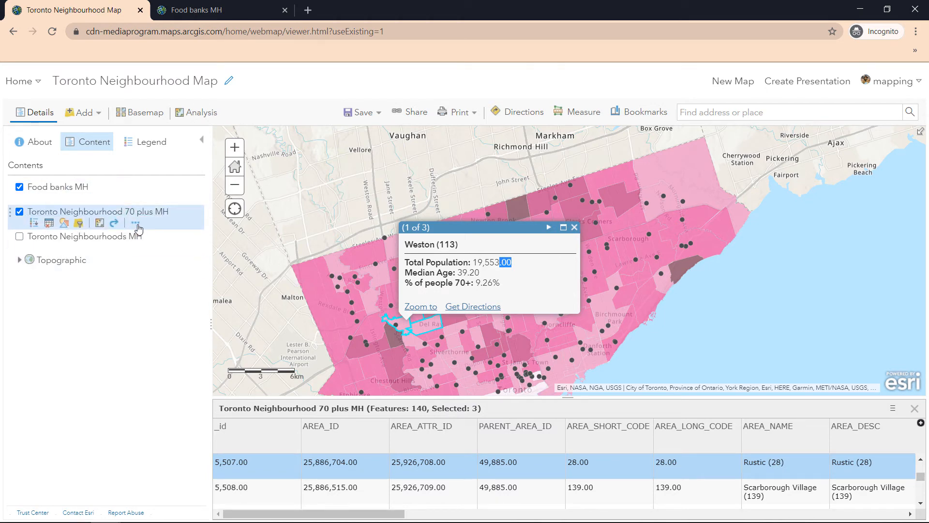
click(138, 226)
click(180, 388)
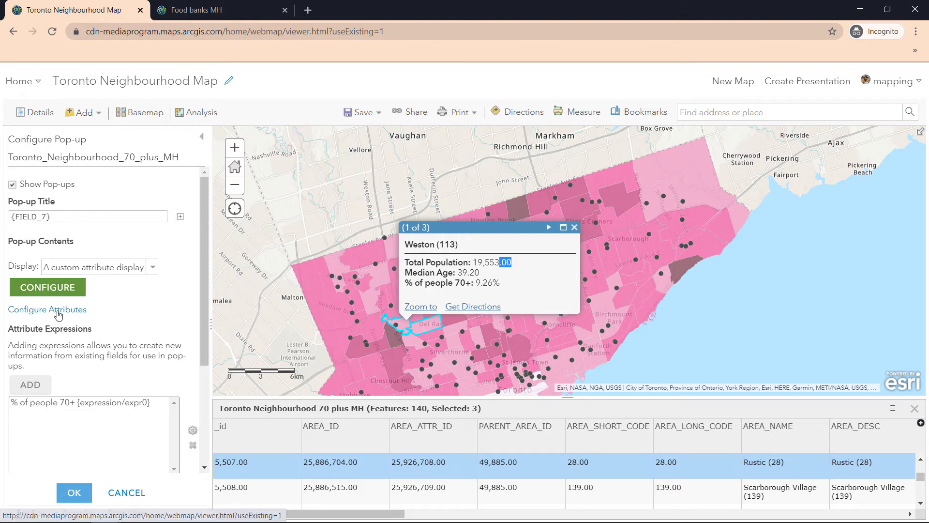
click(57, 312)
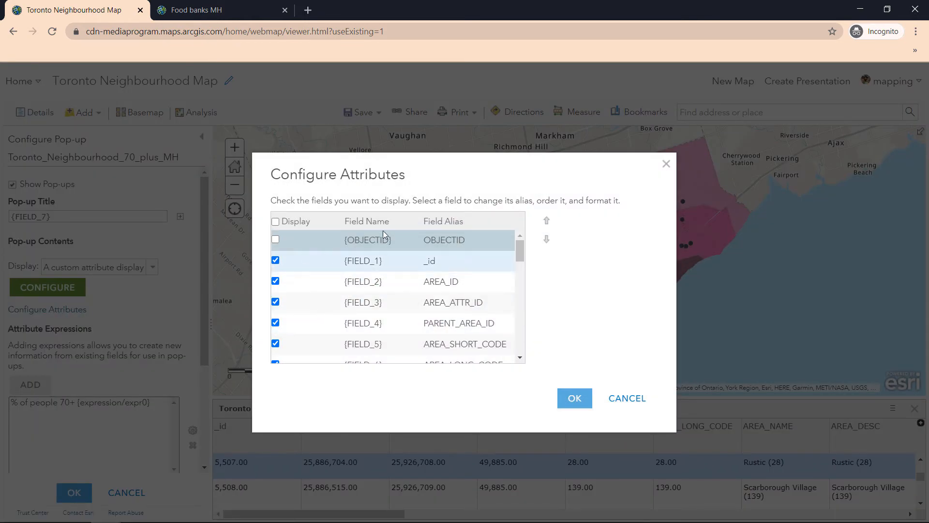
Format the 2019 Total Population field {ECYPTAPOP} without decimal places, save the pop-up, and check it on Willowdale East.
drag(419, 165, 474, 199)
scroll(464, 295, down, 2)
scroll(464, 300, down, 5)
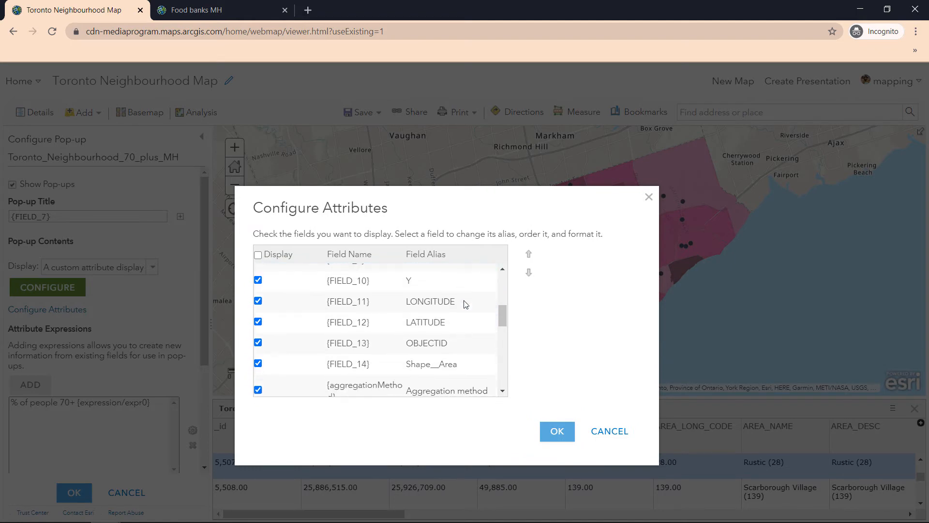
scroll(464, 304, down, 2)
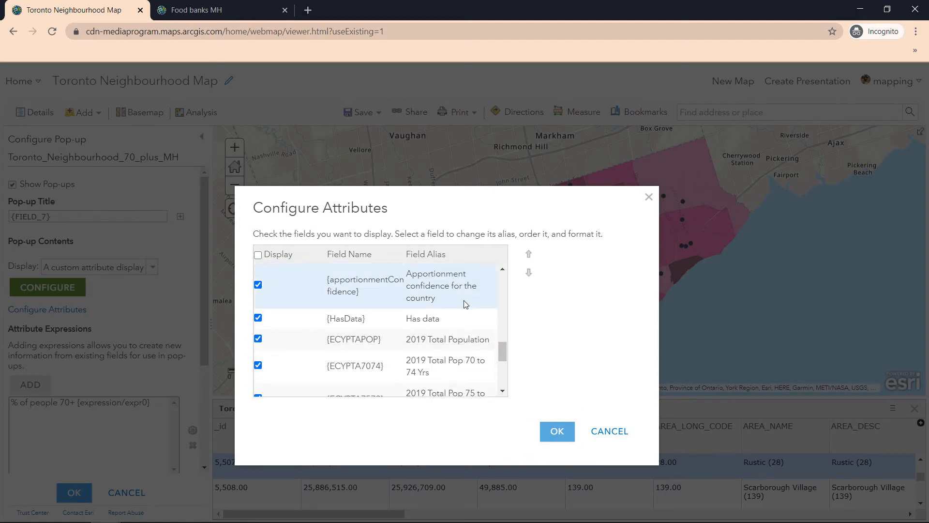
click(305, 337)
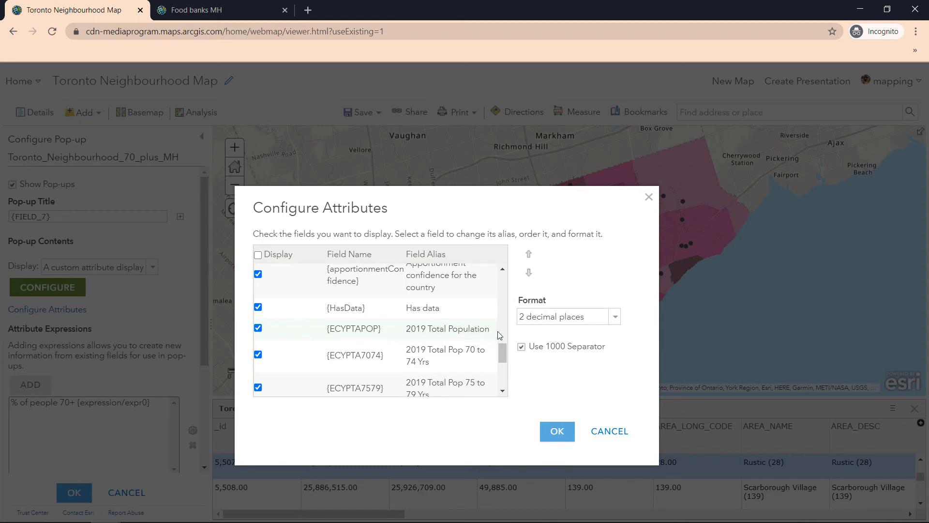
click(542, 320)
click(547, 331)
click(557, 431)
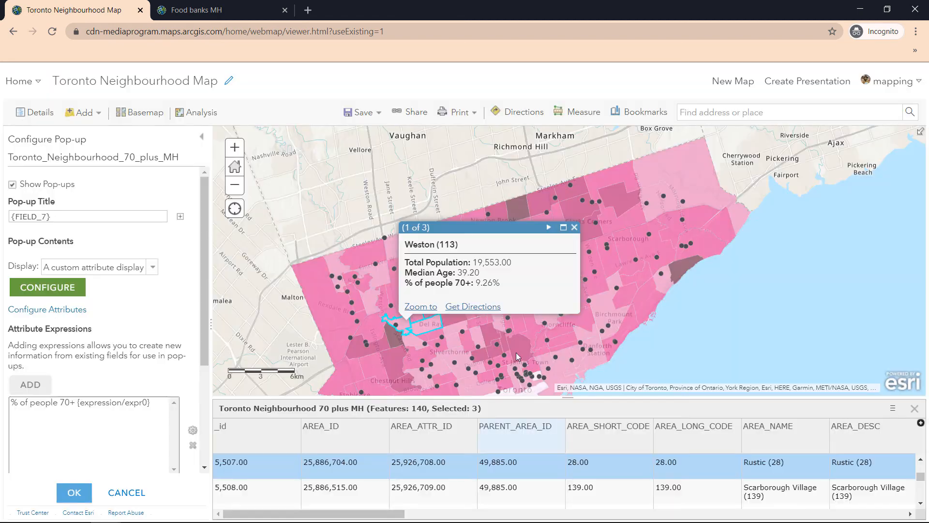
click(74, 492)
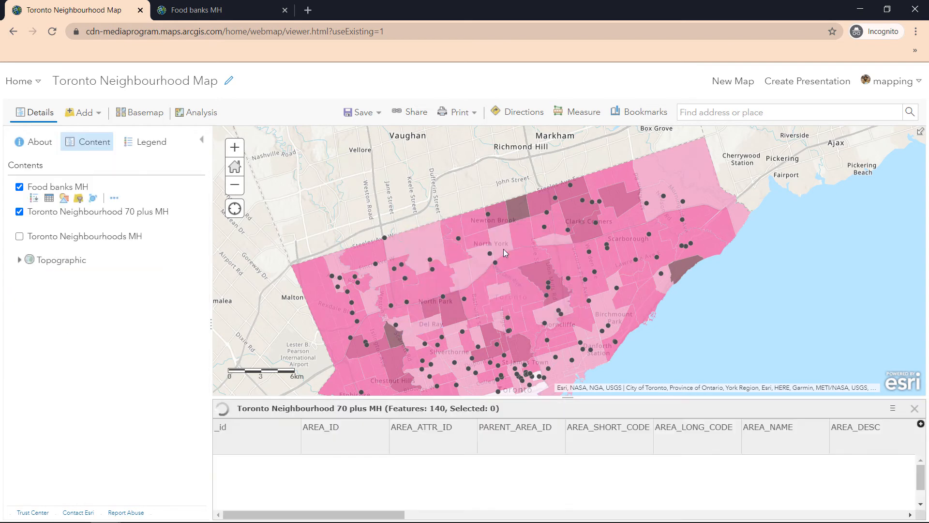
click(503, 249)
key(ctrl)
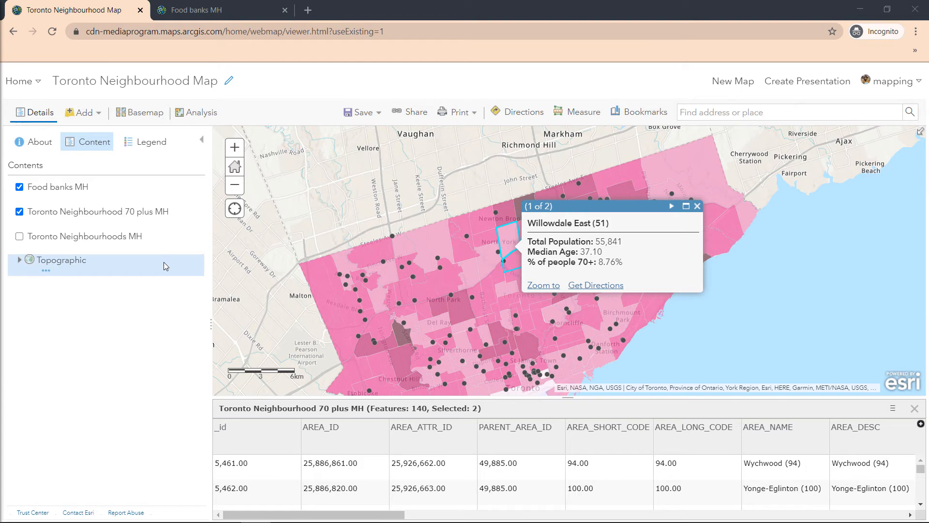
Reopen the layer's custom attribute display and examine its HTML source.
click(137, 224)
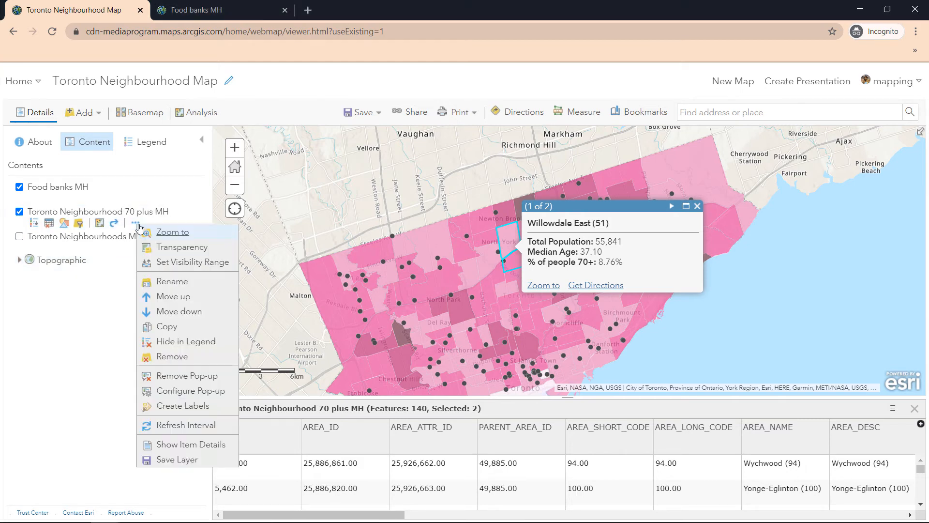
click(178, 395)
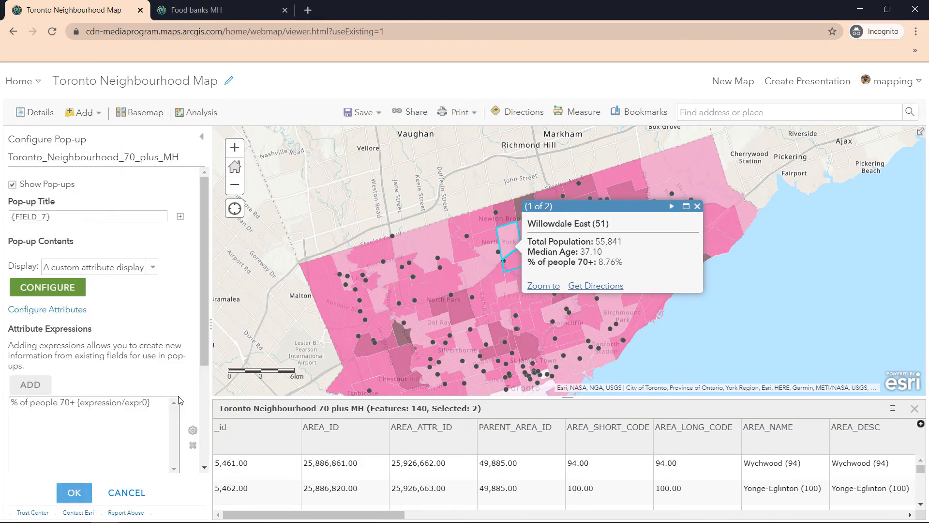
click(74, 296)
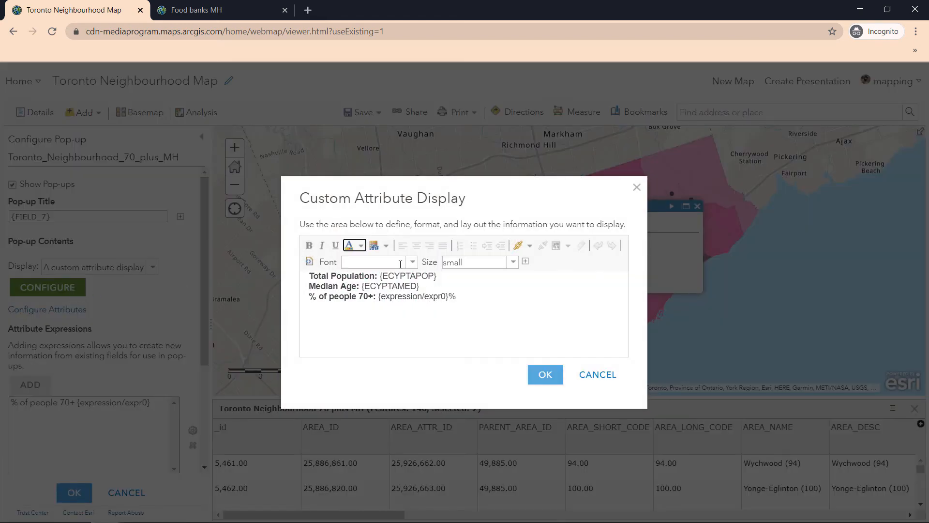
click(309, 261)
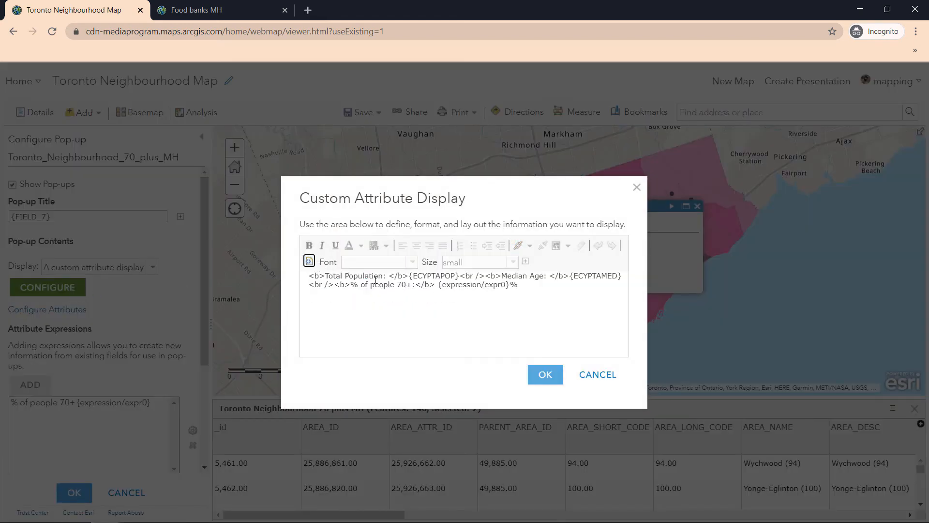
click(527, 297)
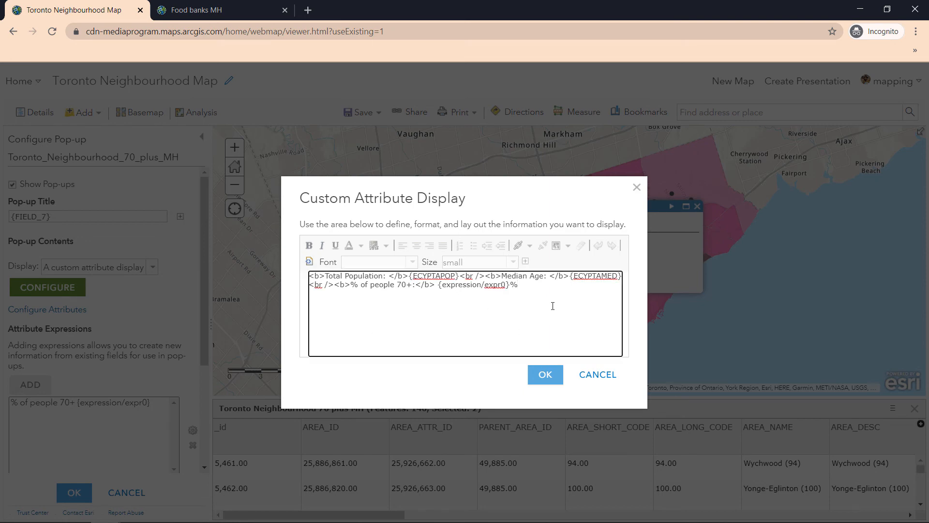
Switch to the Vancouver Housing Trend dashboard and examine the styled pop-ups of areas such as Sunshine Coast and North Vancouver.
key(alt+Tab)
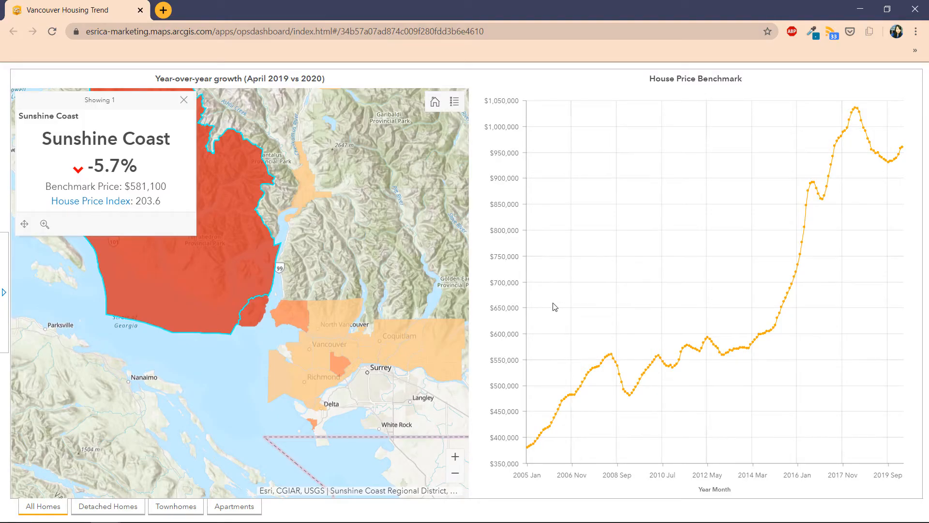
drag(392, 247, 359, 320)
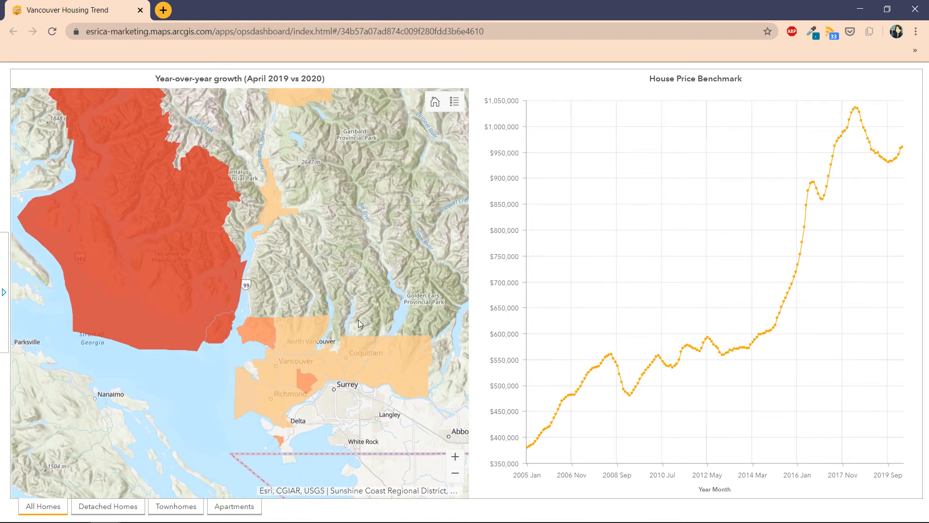
click(174, 317)
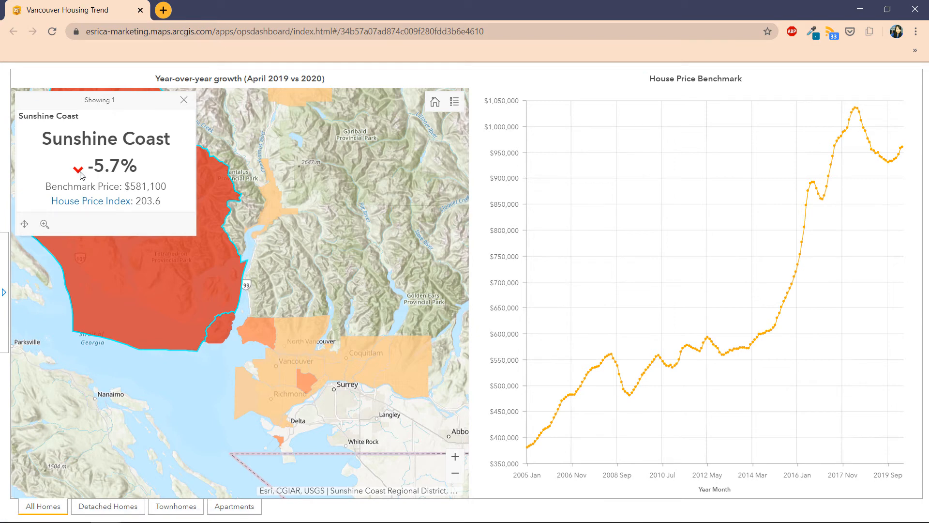
click(258, 333)
click(295, 337)
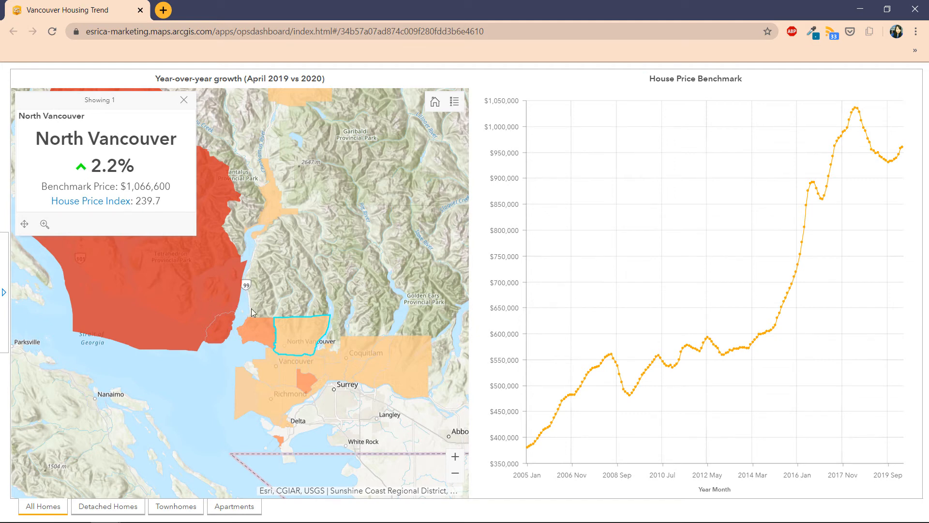
click(216, 325)
click(171, 312)
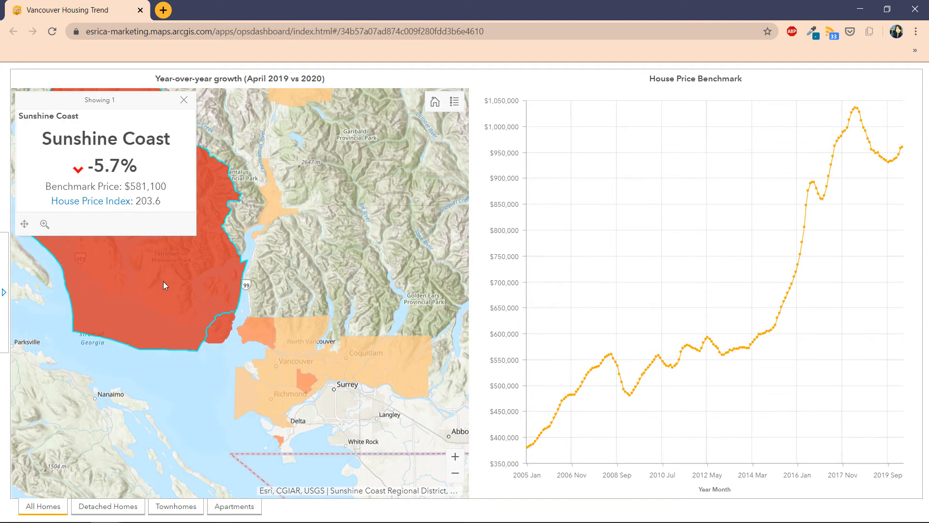
drag(93, 163, 144, 168)
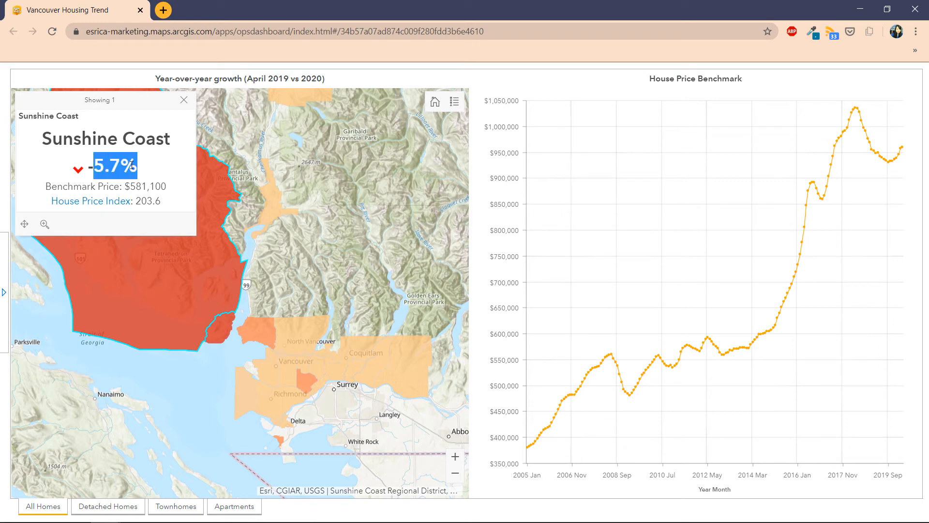
Examine the styled year-over-year growth pop-ups of further Vancouver areas, including Vancouver West and Richmond.
click(231, 332)
click(261, 335)
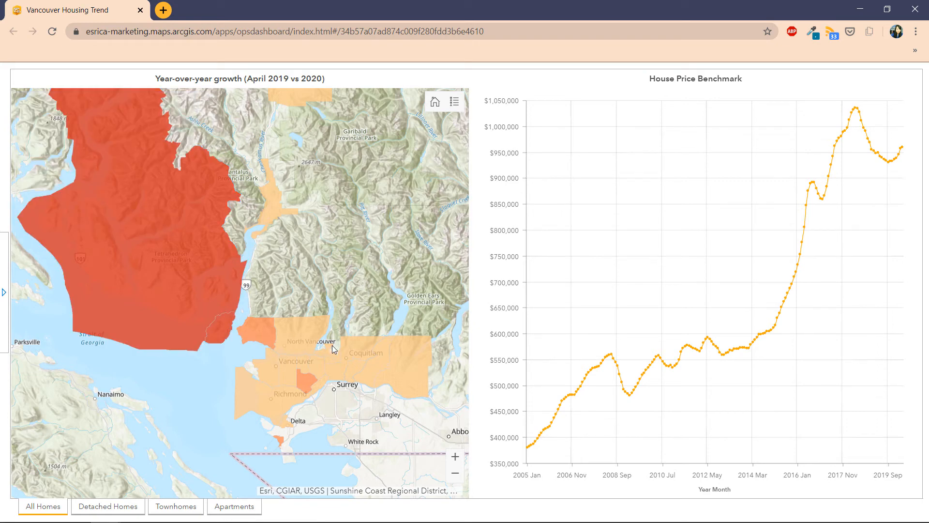
click(277, 333)
click(271, 362)
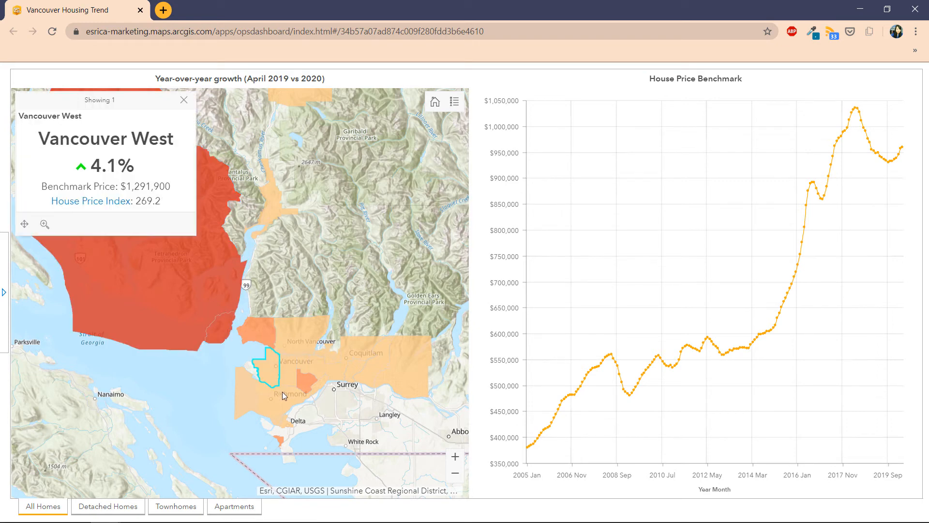
click(269, 400)
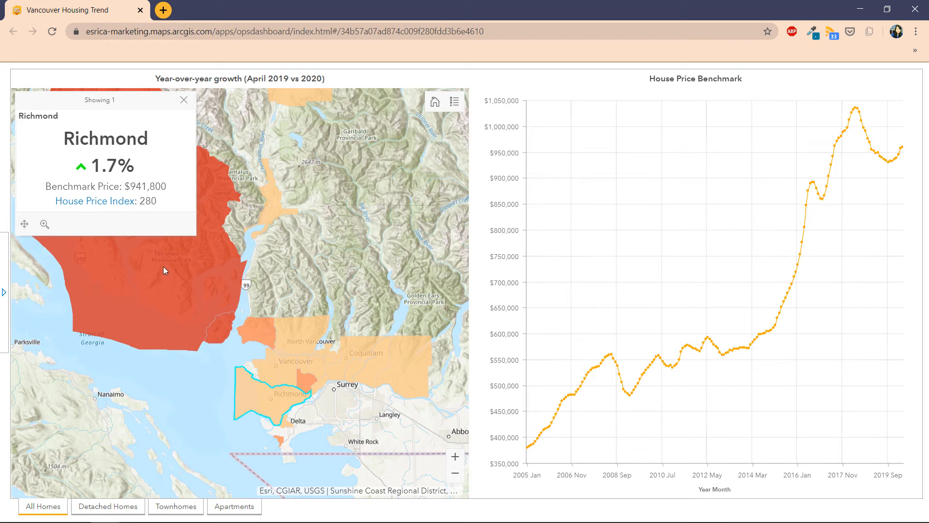
click(176, 297)
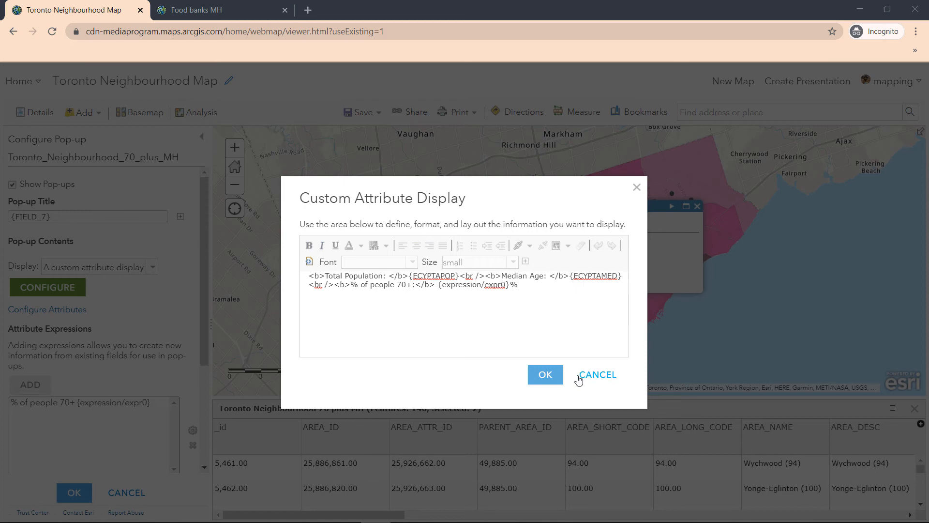
Leave the custom attribute display and examine the image options for the pop-up media, including the fields available for the image URL.
click(580, 376)
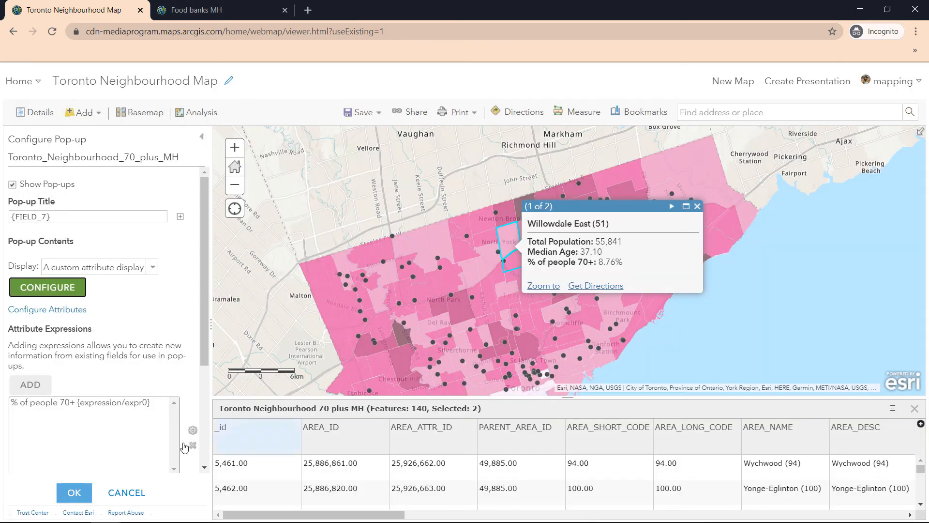
scroll(174, 435, down, 3)
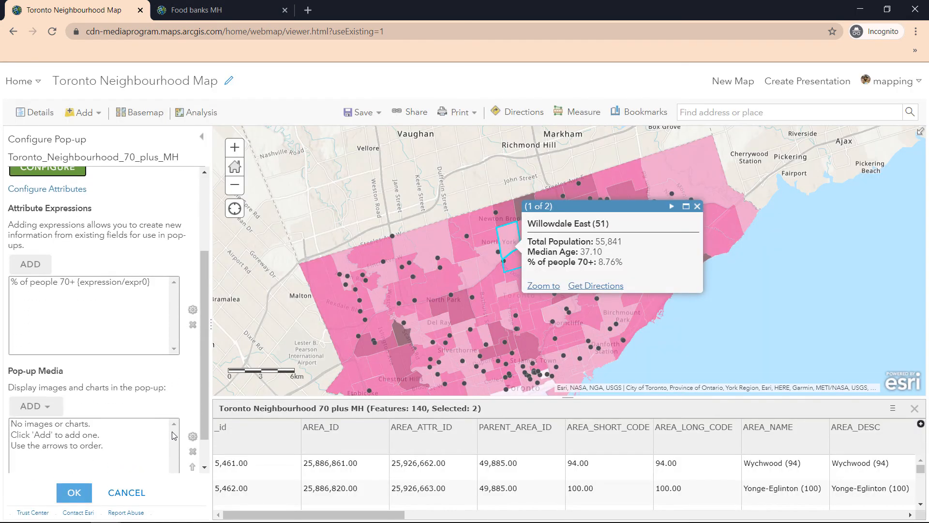
scroll(174, 435, down, 1)
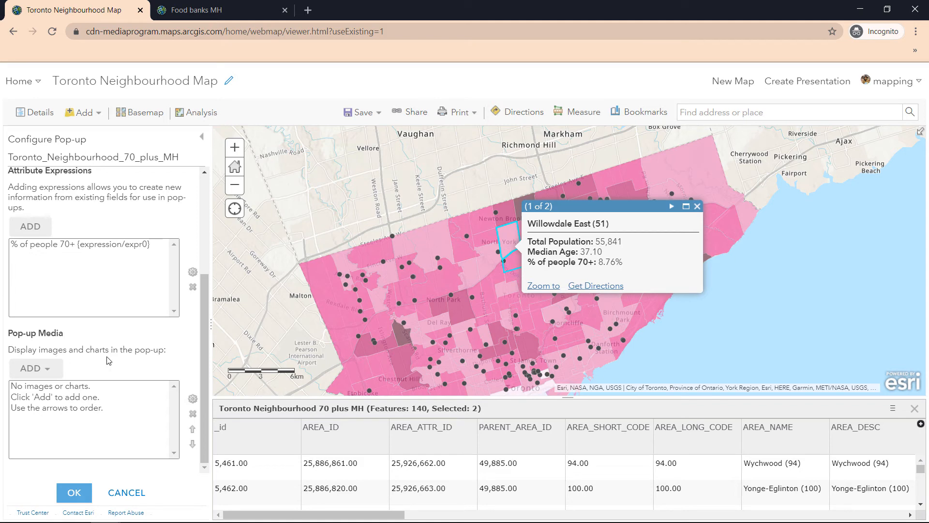
click(34, 367)
click(46, 385)
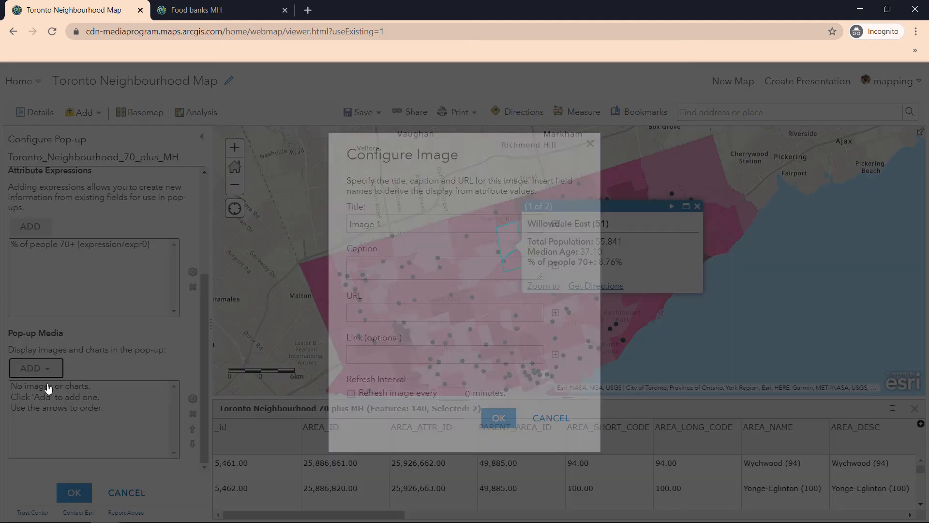
click(402, 315)
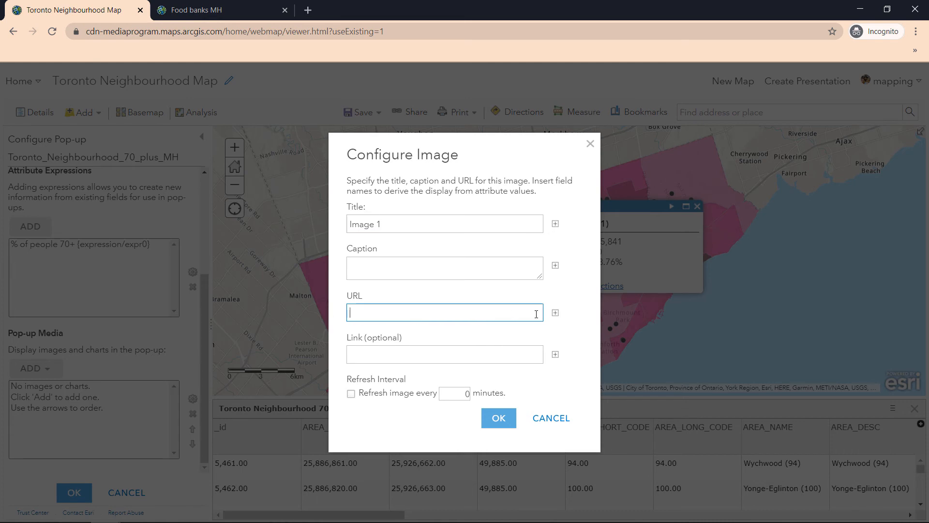
click(554, 314)
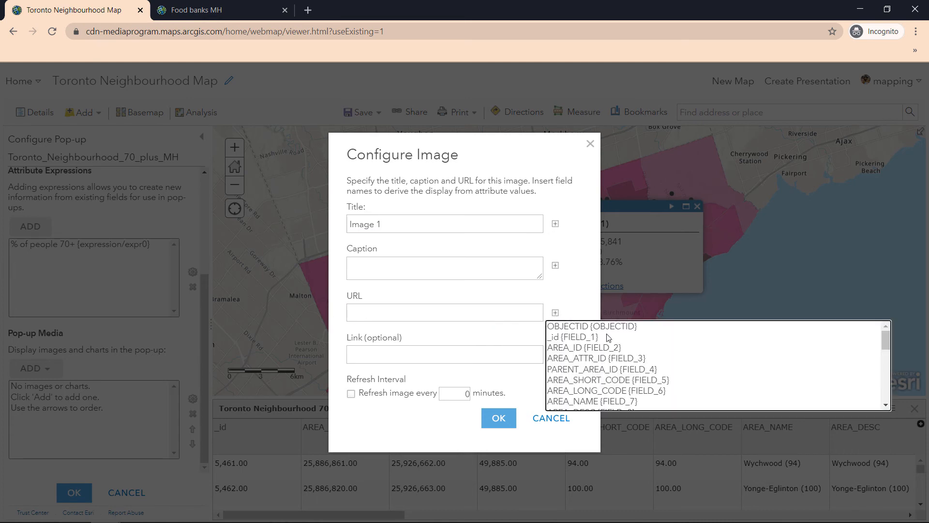
scroll(608, 337, down, 10)
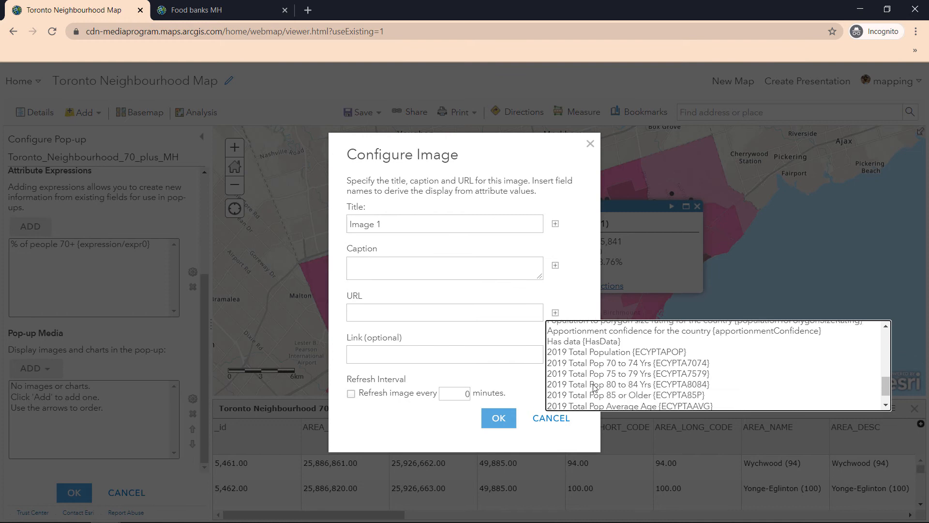
scroll(594, 385, down, 1)
click(587, 308)
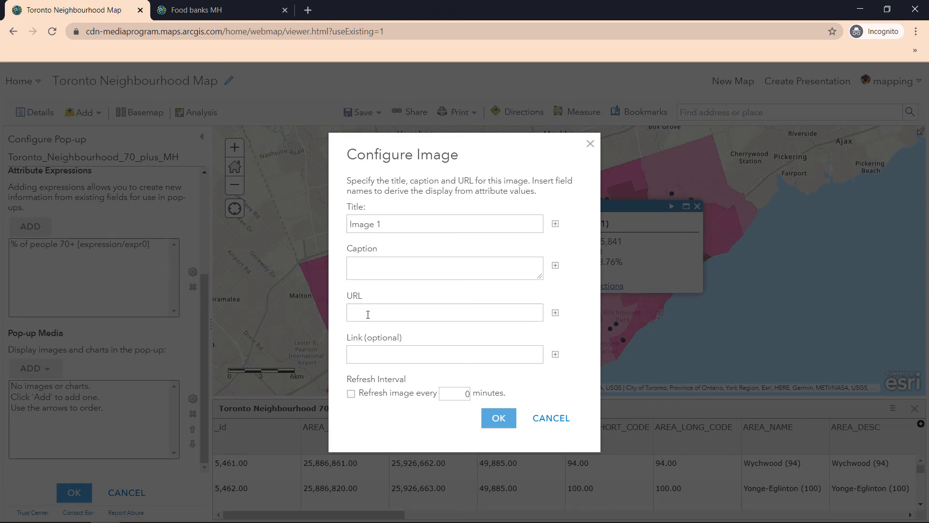
click(368, 314)
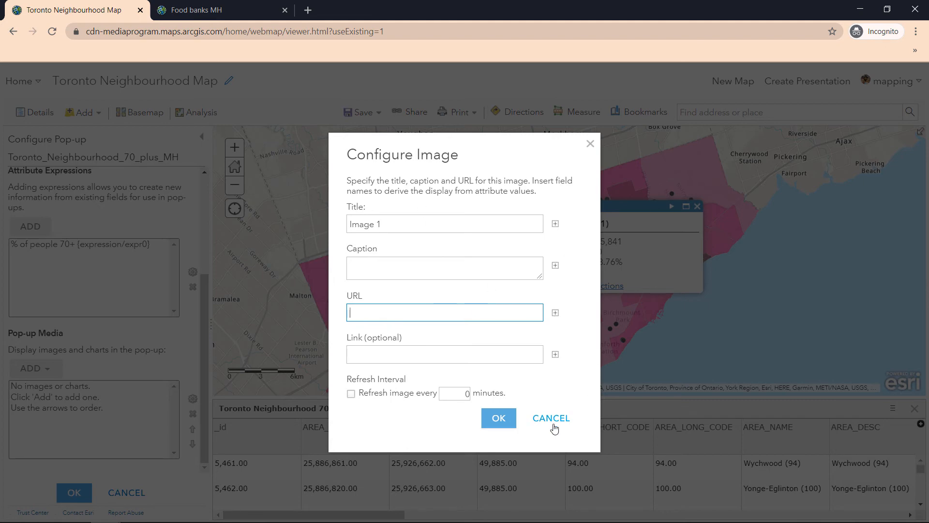
click(553, 426)
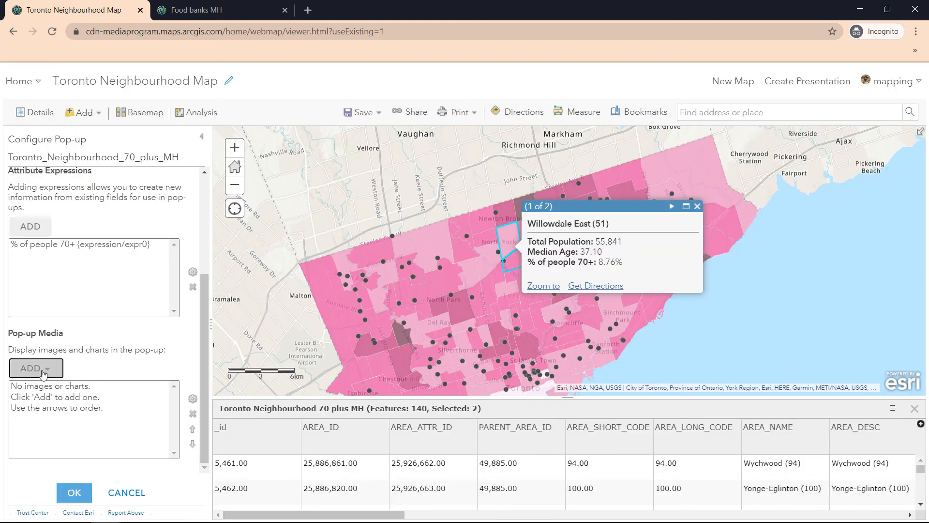
Add a column chart to the pop-up media and title it "Population chart".
click(39, 370)
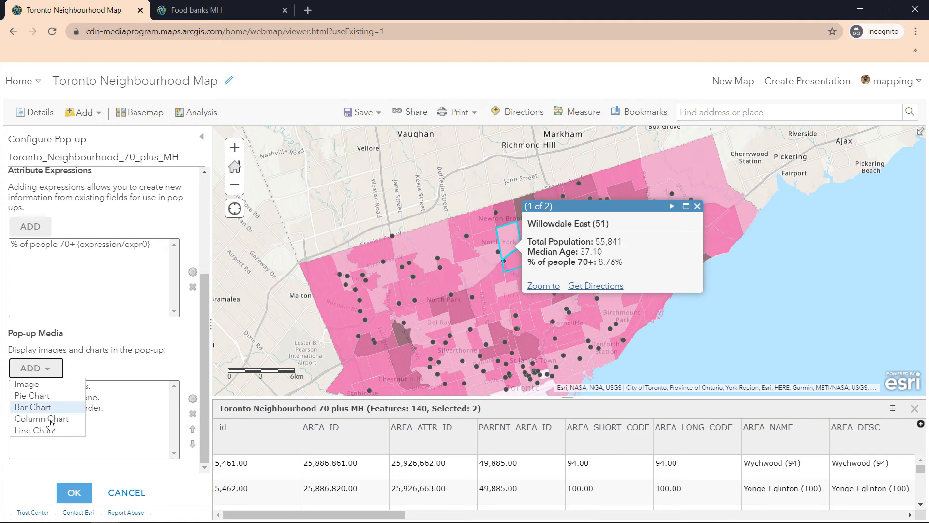
click(52, 419)
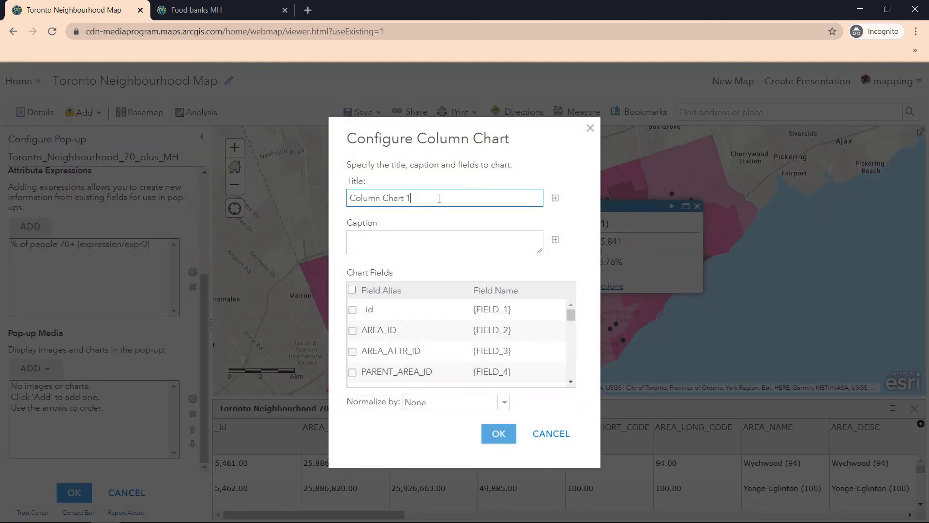
drag(439, 199, 242, 196)
text(Population c)
Include the 2019 Total Pop fields for 70 to 74 Yrs, 75 to 79 Yrs, 80 to 84 Yrs and 85 or Older in the chart.
scroll(415, 329, down, 6)
scroll(417, 348, up, 2)
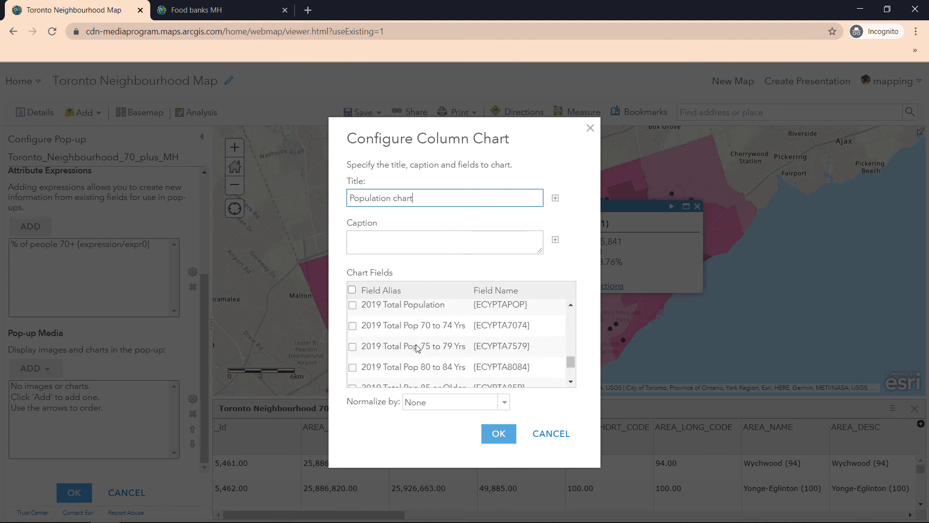
click(397, 330)
click(353, 327)
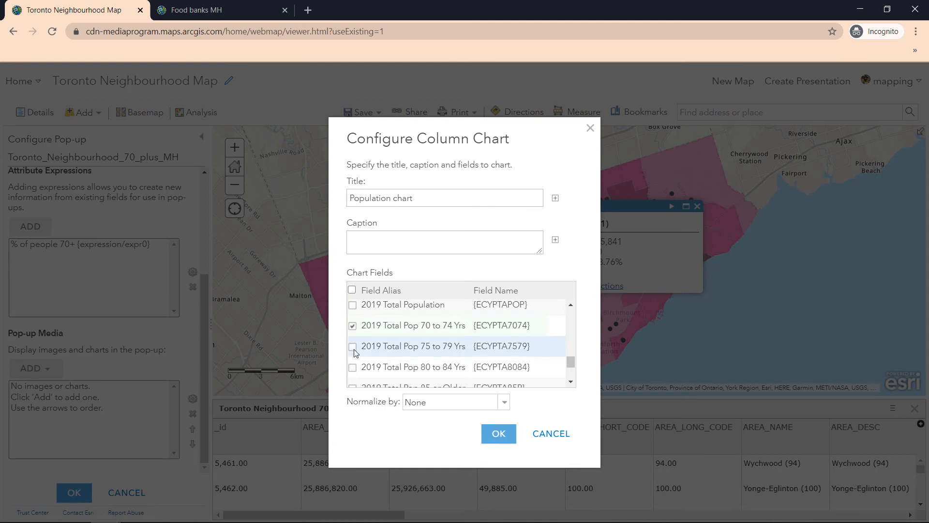
click(353, 347)
click(353, 368)
scroll(354, 371, down, 1)
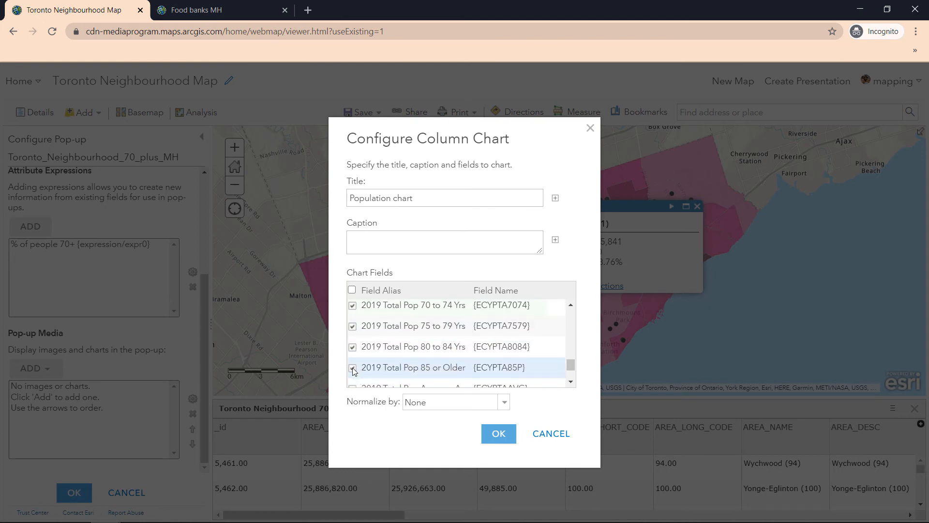
Shorten the aliases of chart fields {ECYPTA7074} and {ECYPTA7579} to "70 to 74 Yrs" and "75 to 79 Yrs".
scroll(356, 357, up, 1)
click(403, 337)
click(404, 329)
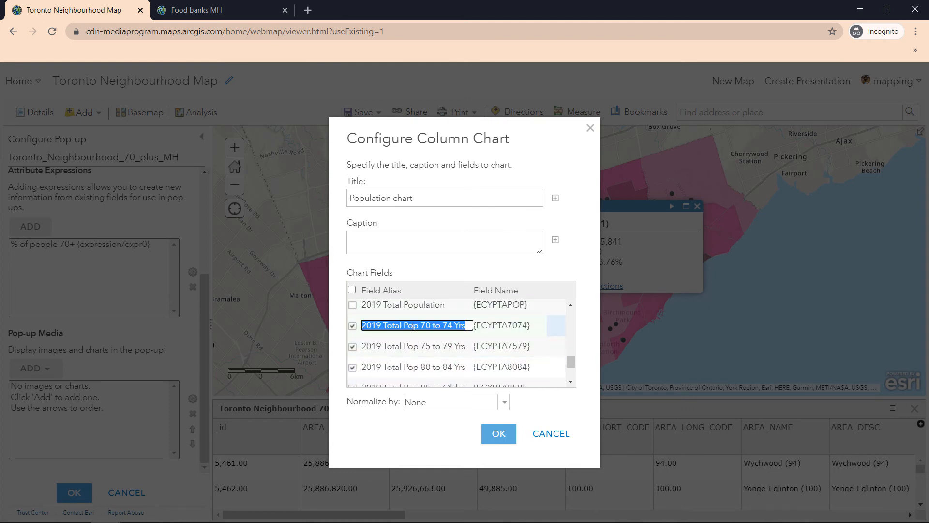
click(420, 326)
drag(420, 326, 325, 333)
key(BackSpace)
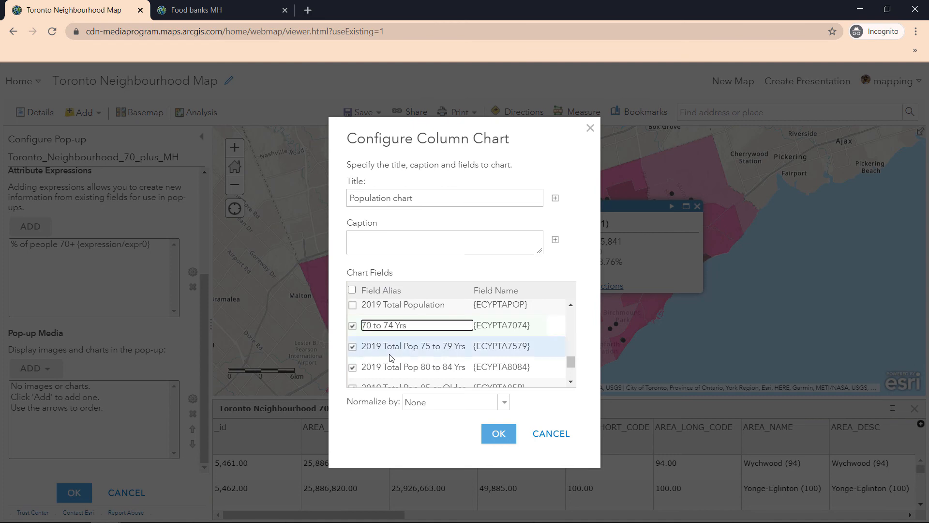
click(393, 346)
click(394, 347)
drag(415, 348, 359, 351)
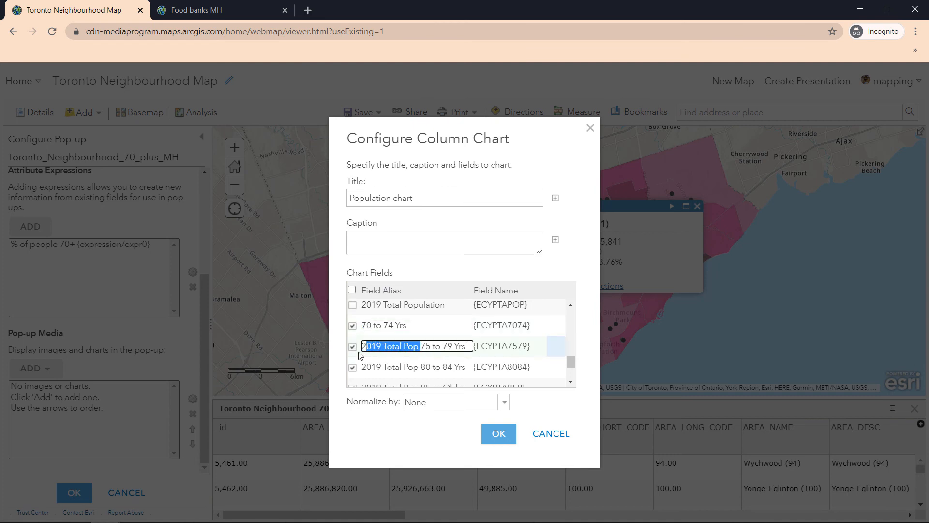
key(BackSpace)
Shorten the {ECYPTA8084} and {ECYPTA85P} aliases to "80 to 84 Yrs" and "85 or Older", and confirm the chart without a caption.
click(428, 370)
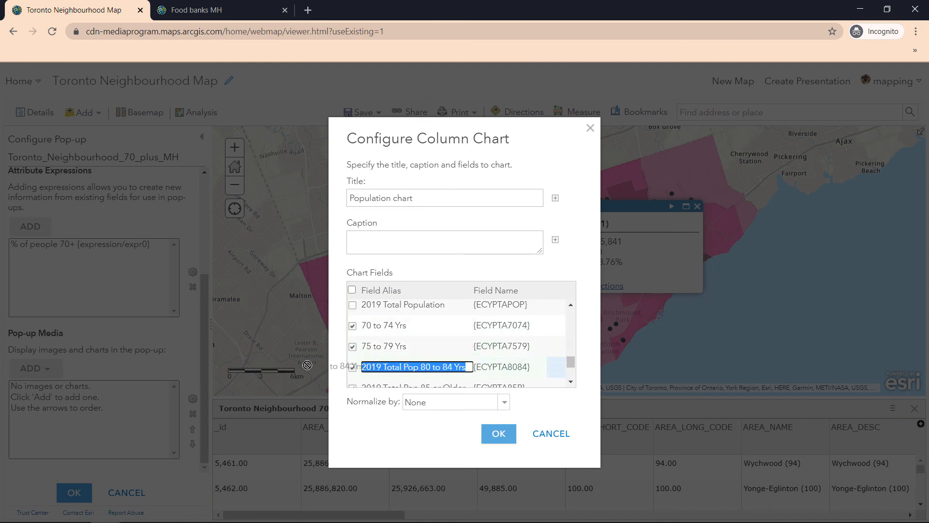
click(420, 367)
drag(420, 367, 380, 372)
key(BackSpace)
scroll(380, 373, down, 1)
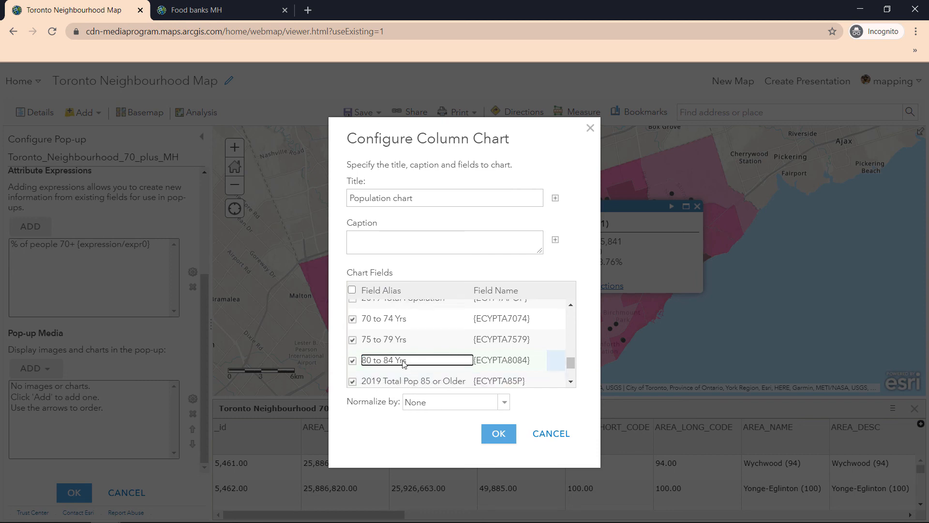
click(416, 348)
click(416, 349)
drag(420, 349, 362, 349)
key(BackSpace)
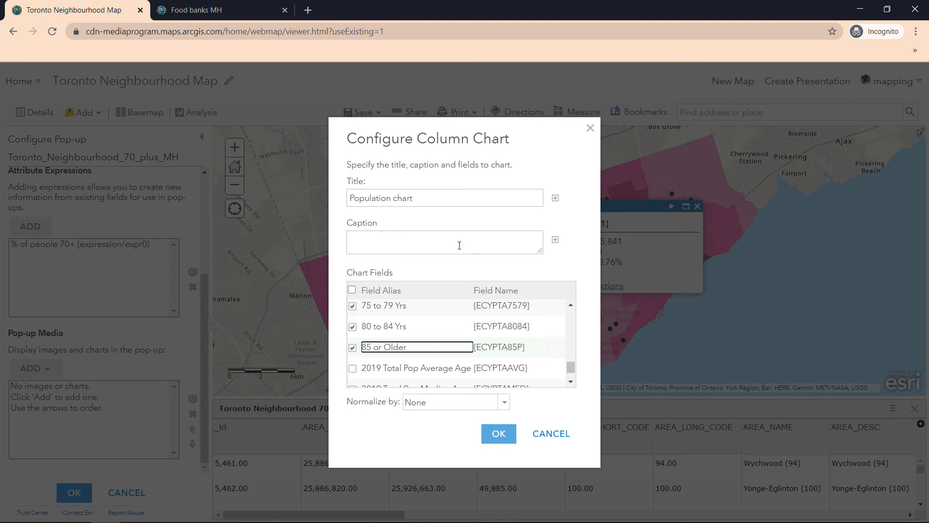
click(461, 244)
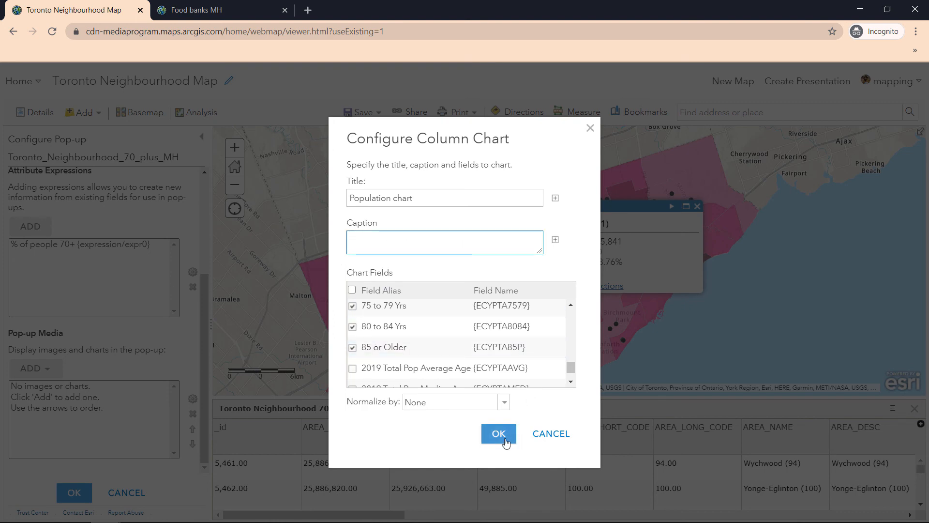
click(498, 434)
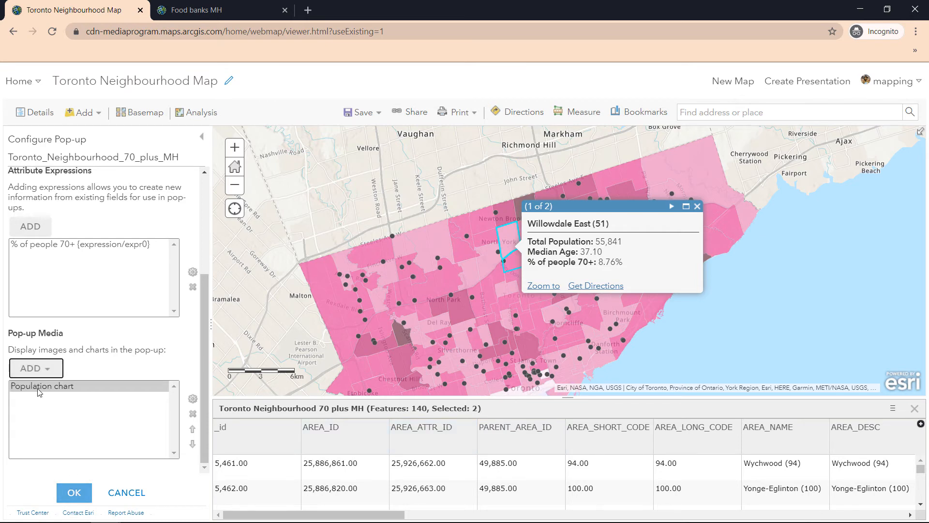
Save the pop-up configuration and check the population chart on neighbourhoods St.Andrew-Windfields and Rustic.
click(75, 493)
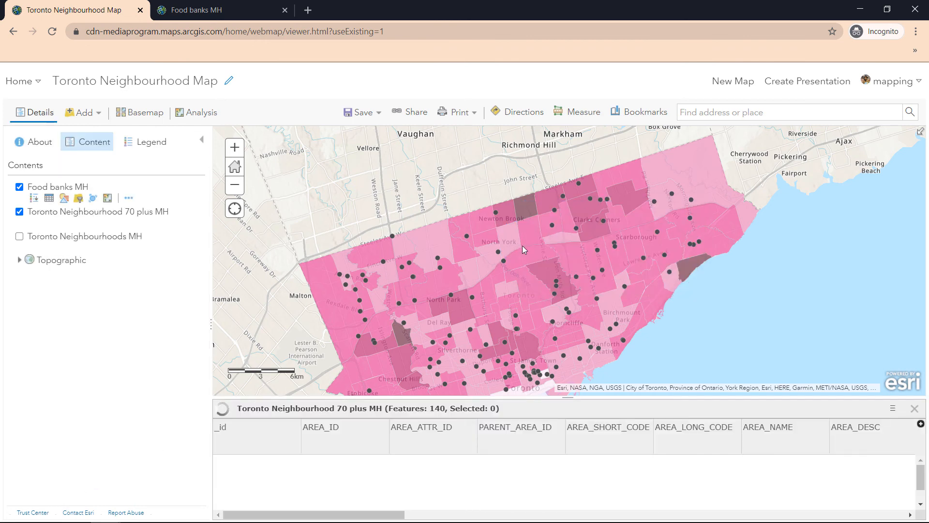
click(528, 258)
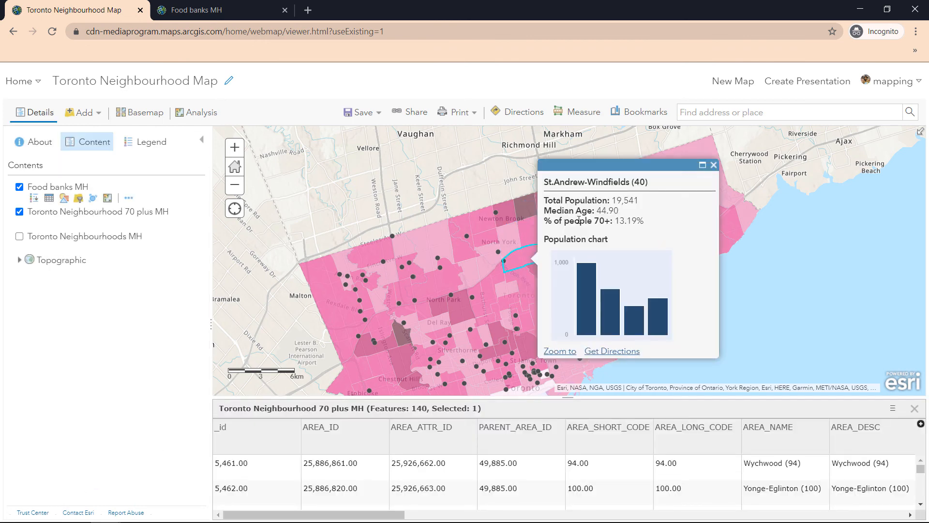
click(418, 307)
mouse_move(469, 242)
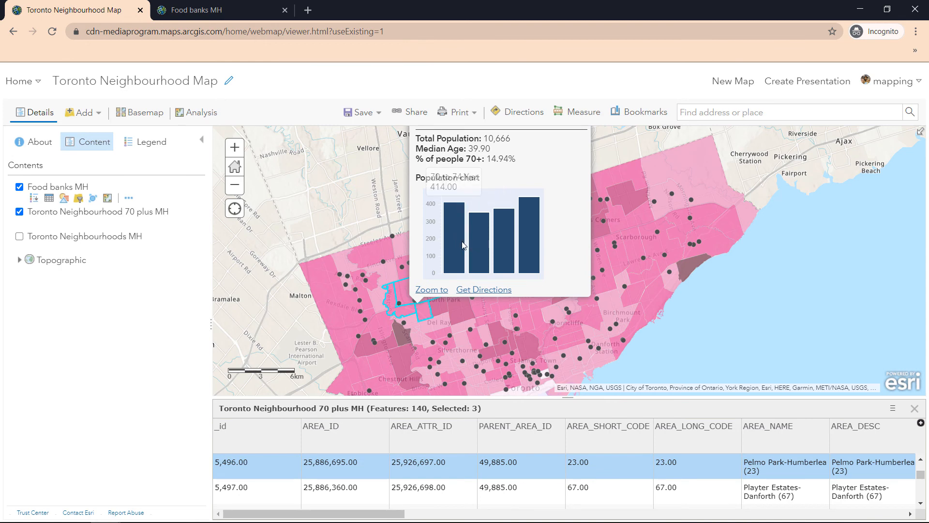
mouse_move(501, 248)
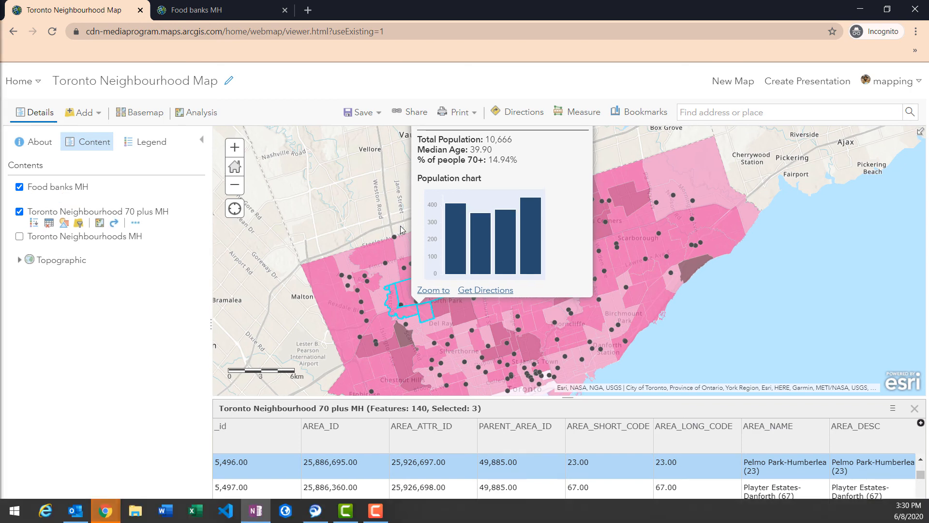
drag(395, 281, 418, 293)
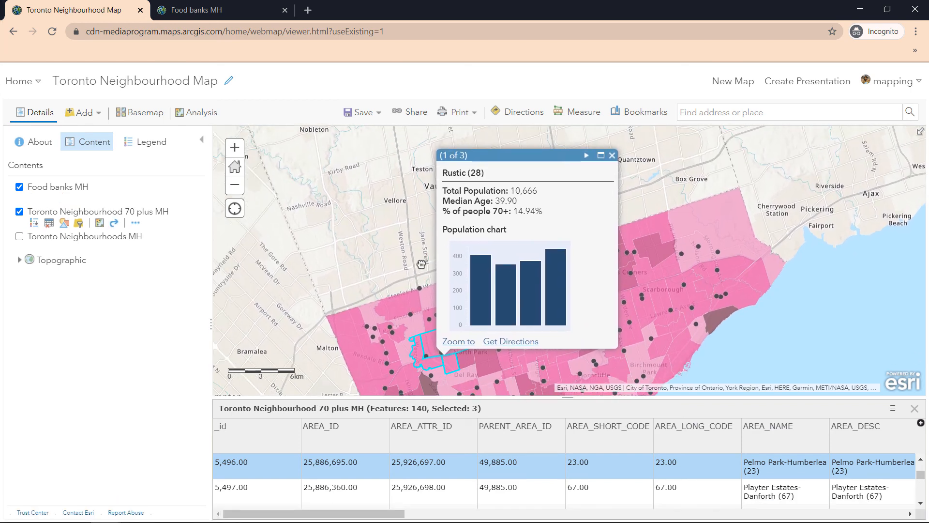
Save the Toronto Neighbourhood Map and close the Rustic pop-up.
click(372, 116)
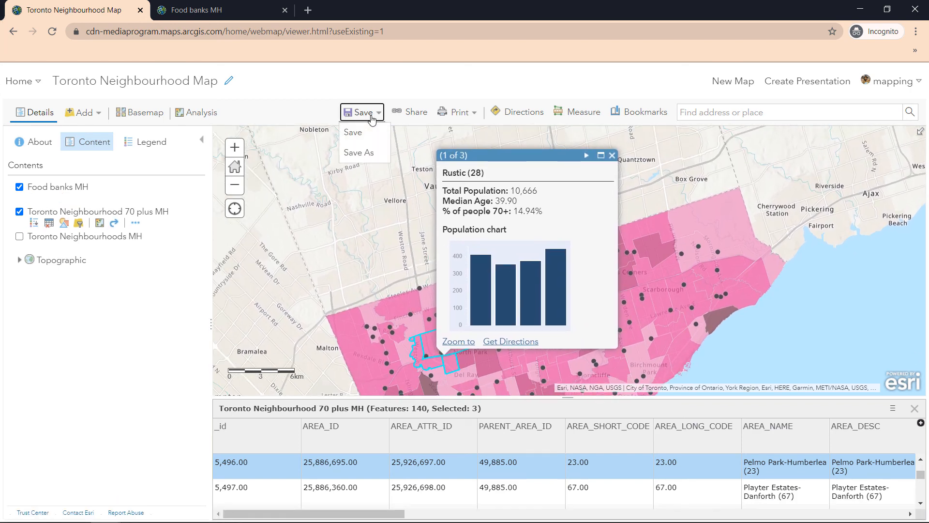
click(355, 132)
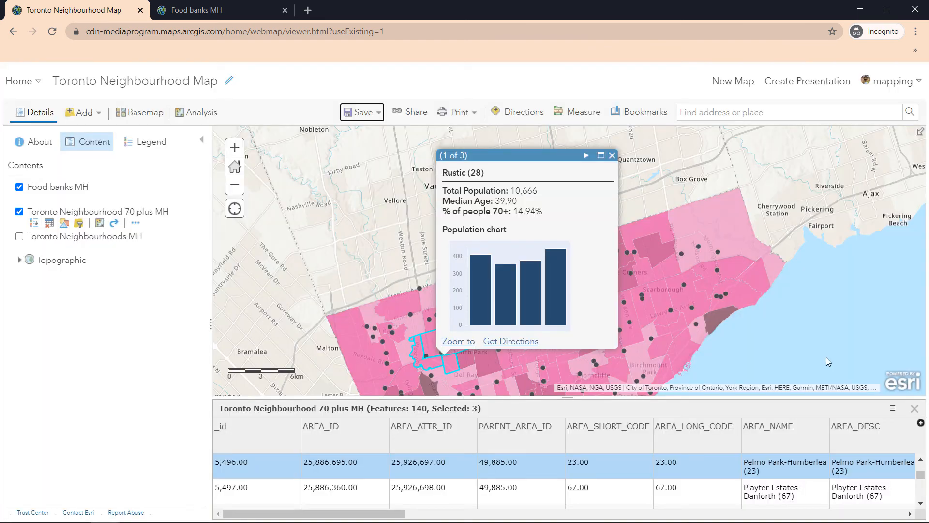
click(611, 155)
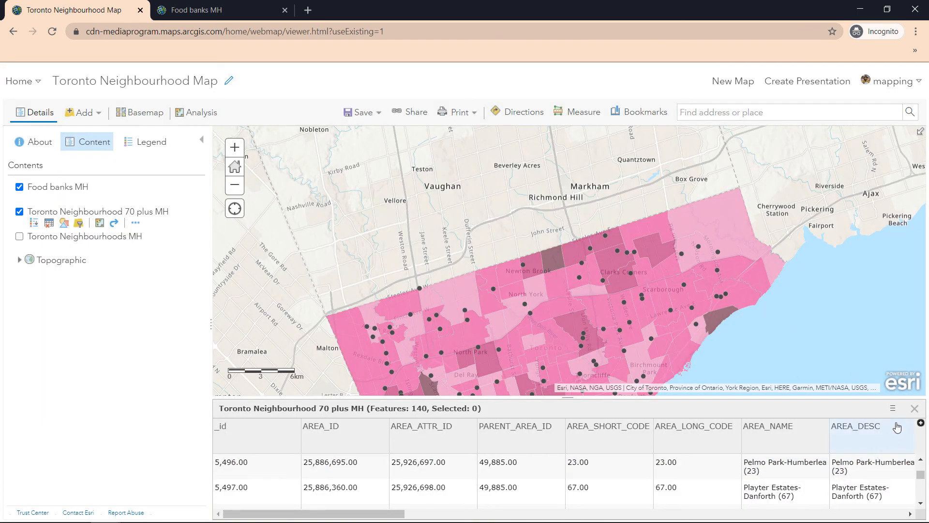
Close the Toronto Neighbourhood 70 plus MH attribute table, centre the map on Toronto and save the map.
click(914, 409)
drag(731, 381, 746, 344)
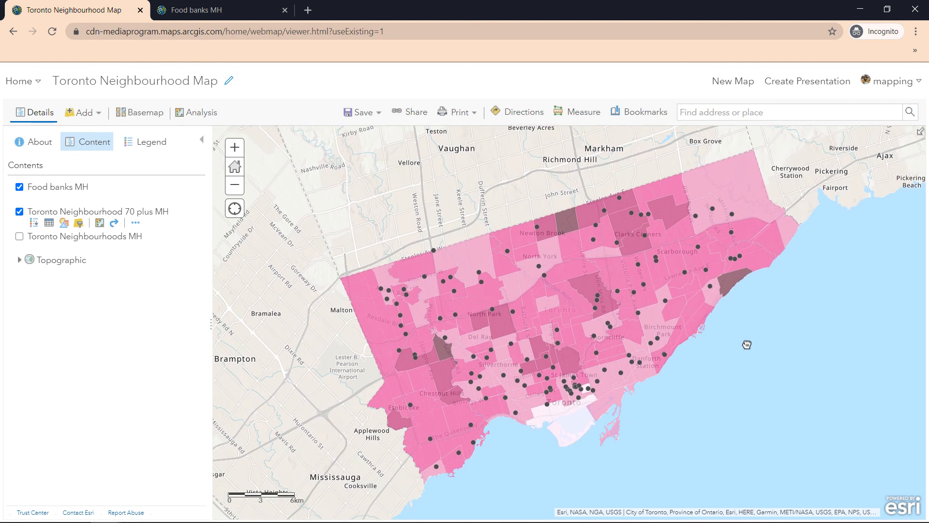
click(356, 113)
click(351, 136)
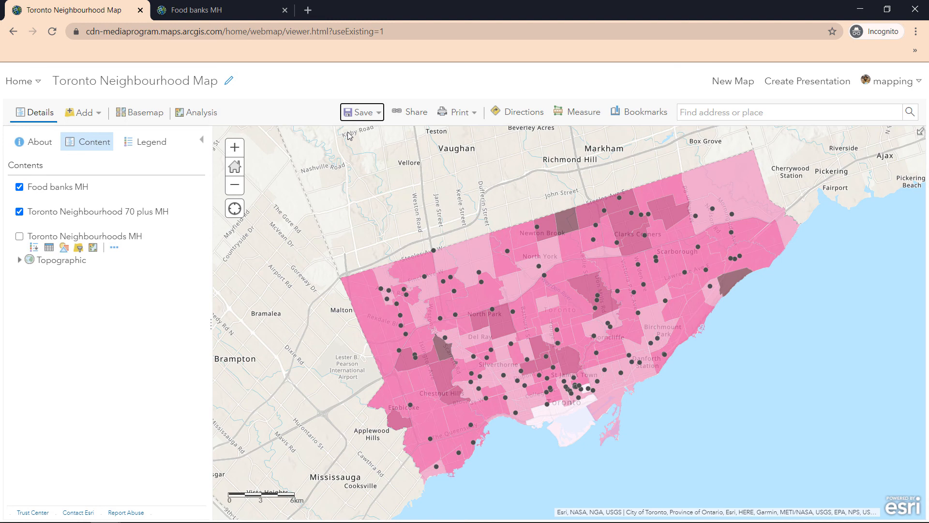
click(63, 198)
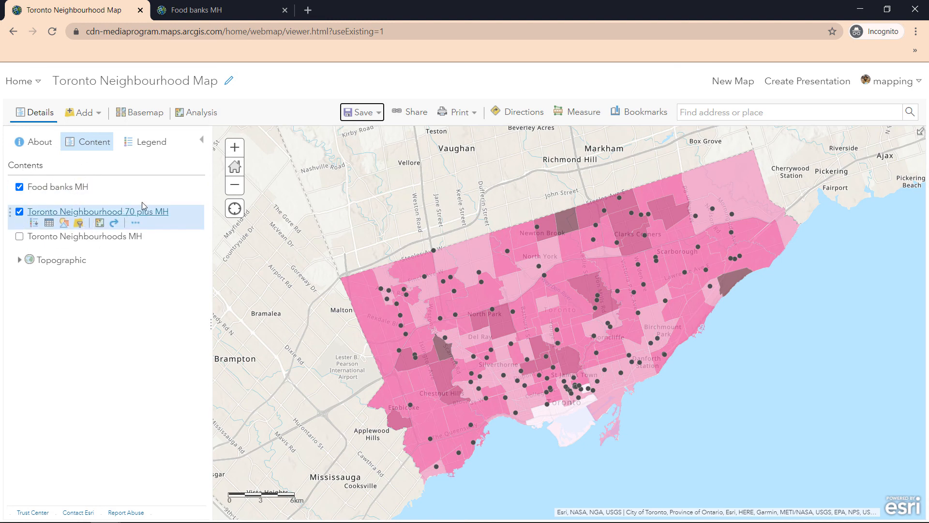
click(450, 278)
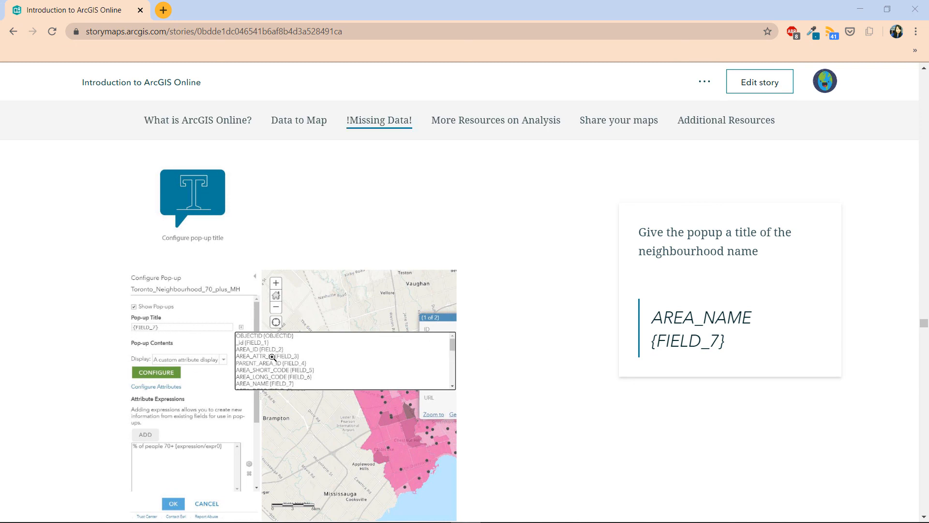
Review the pop-up title, display type, 70+ expression and custom attribute instructions in the Introduction to ArcGIS Online story.
scroll(628, 371, down, 5)
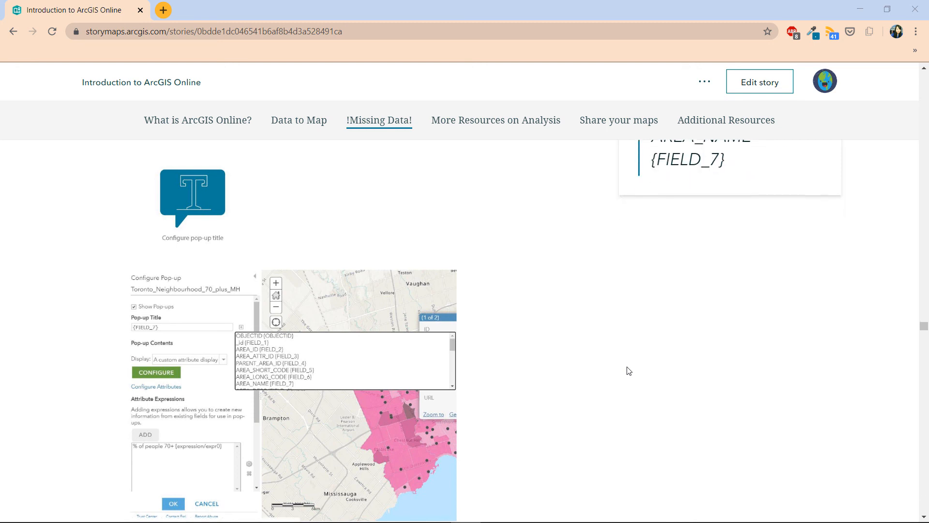
scroll(628, 371, down, 3)
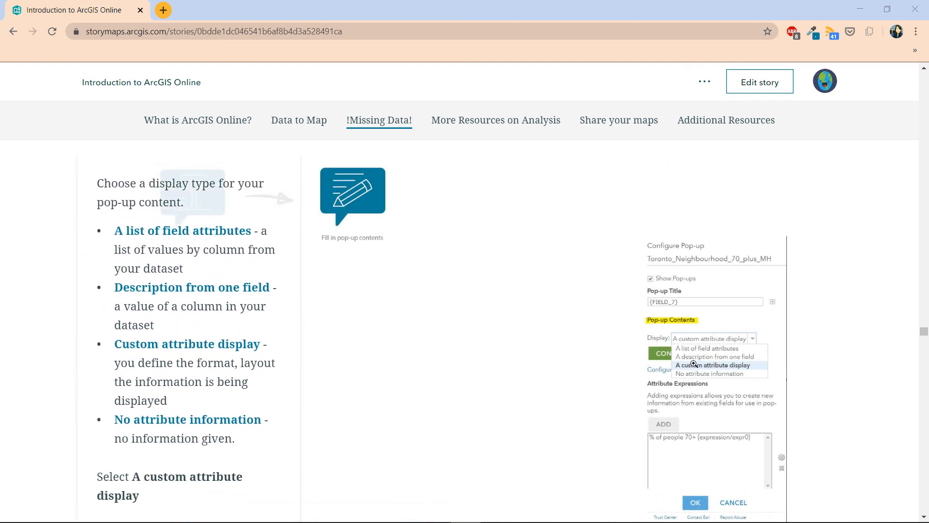
scroll(693, 363, down, 6)
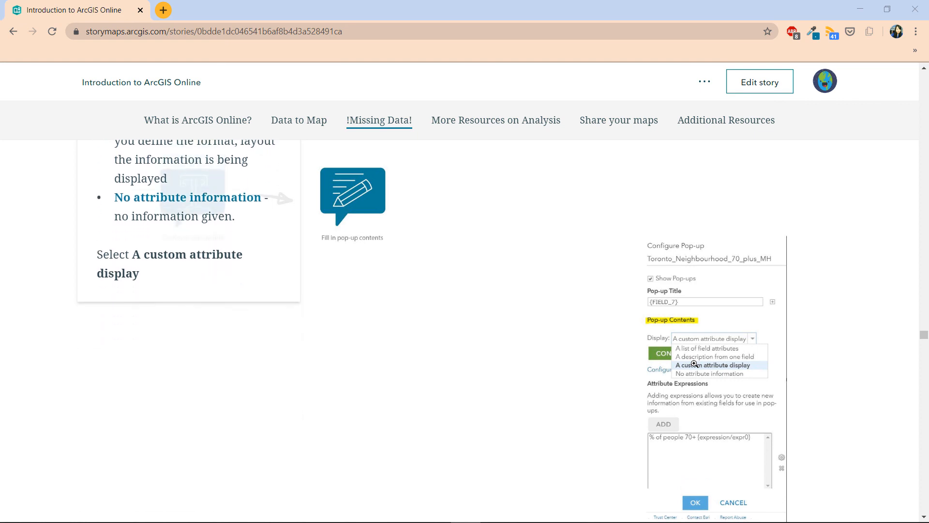
scroll(694, 363, down, 8)
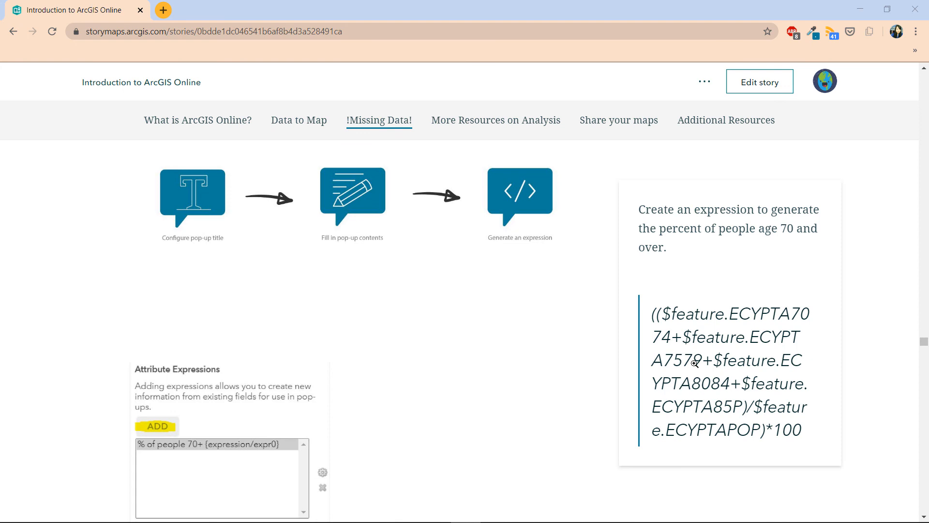
scroll(694, 363, down, 6)
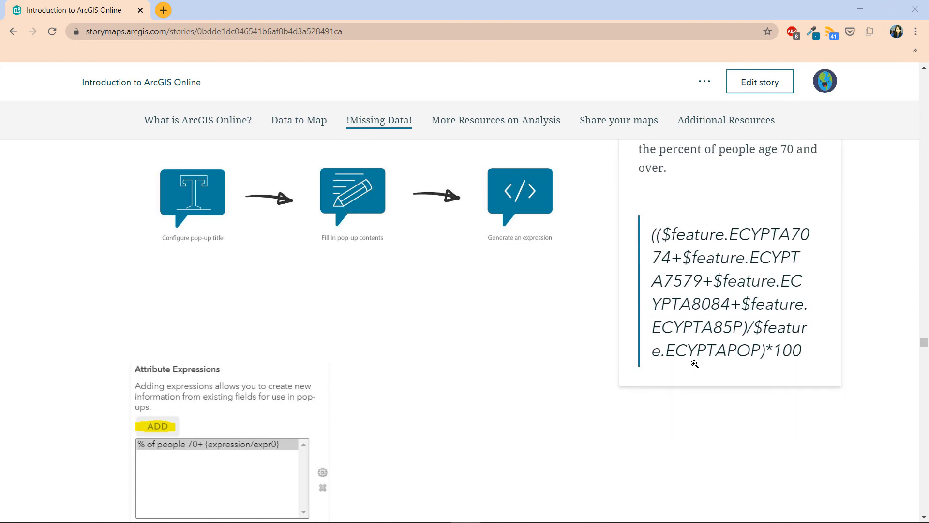
scroll(694, 363, down, 5)
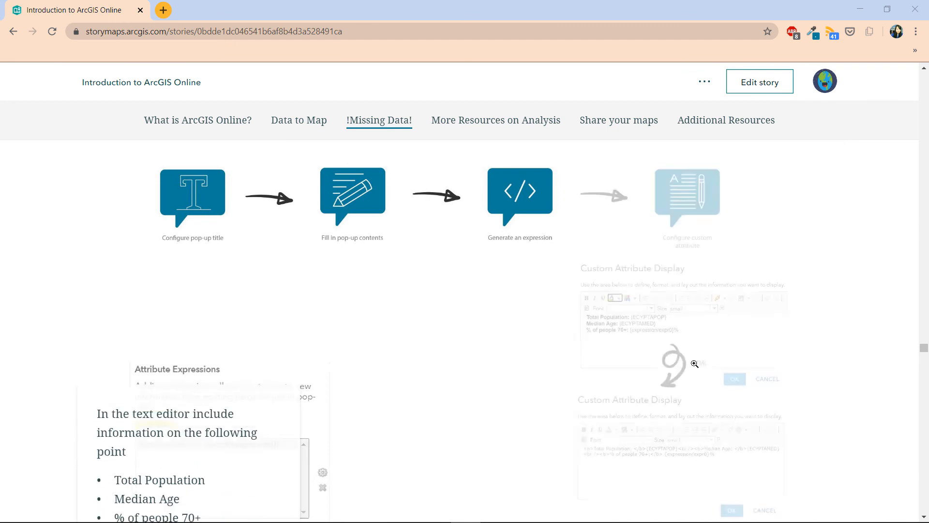
scroll(694, 363, down, 1)
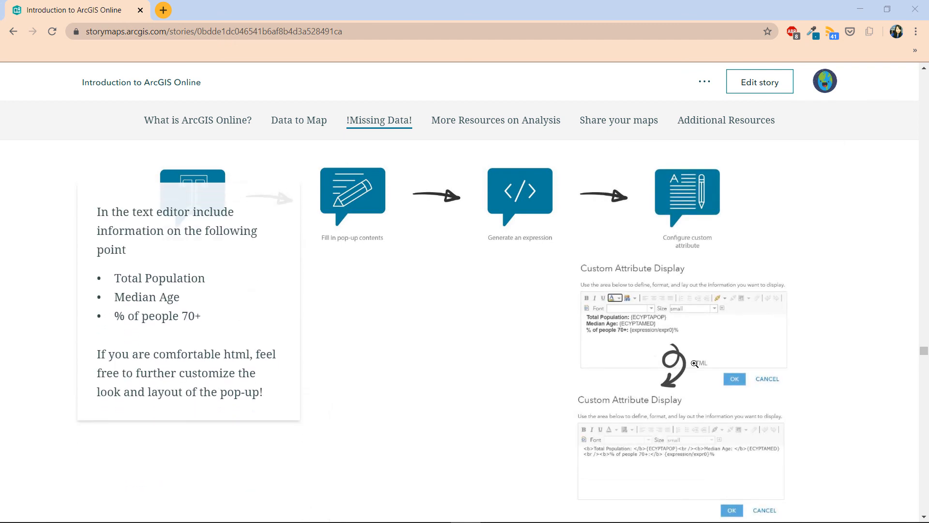